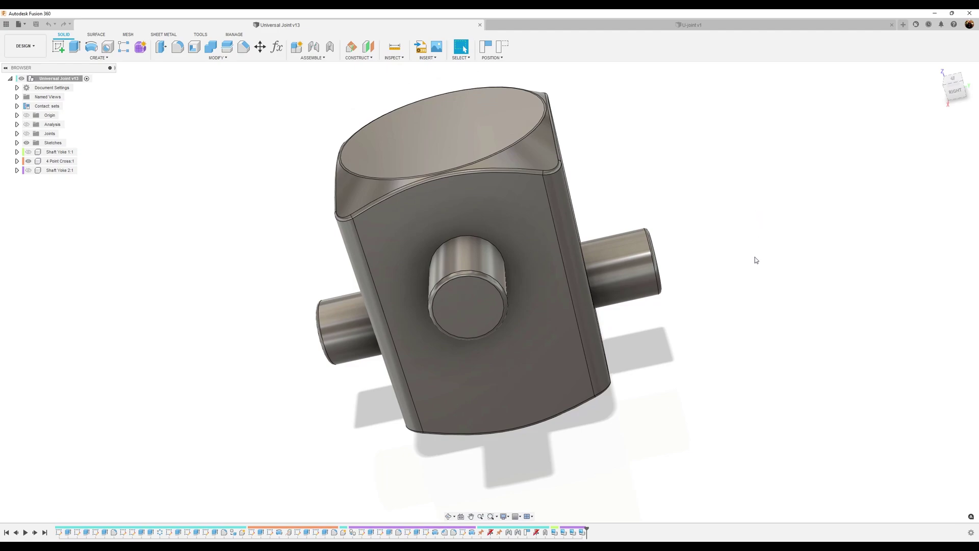
In the U-joint v1 design, add new component Component2:1 and hide the yoke Component1:1.
click(763, 25)
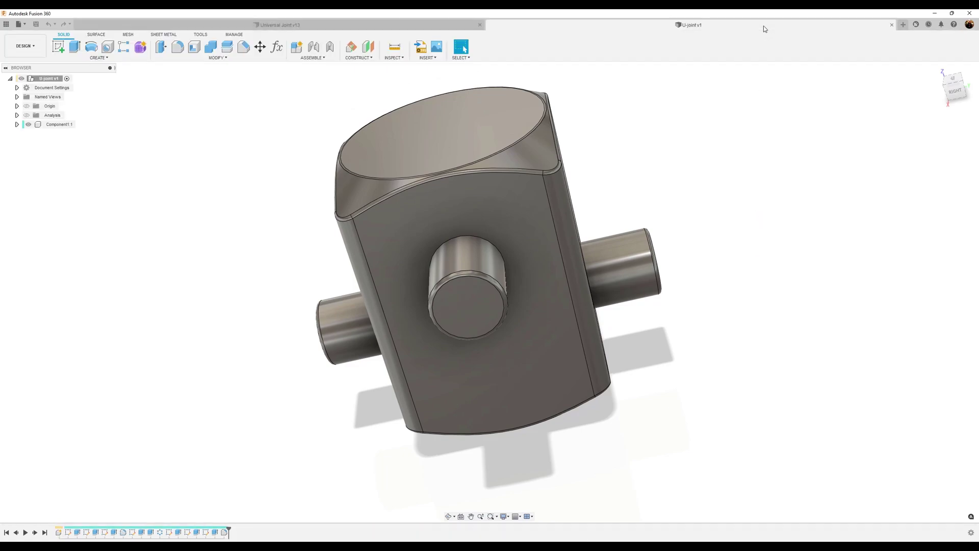
right_click(54, 79)
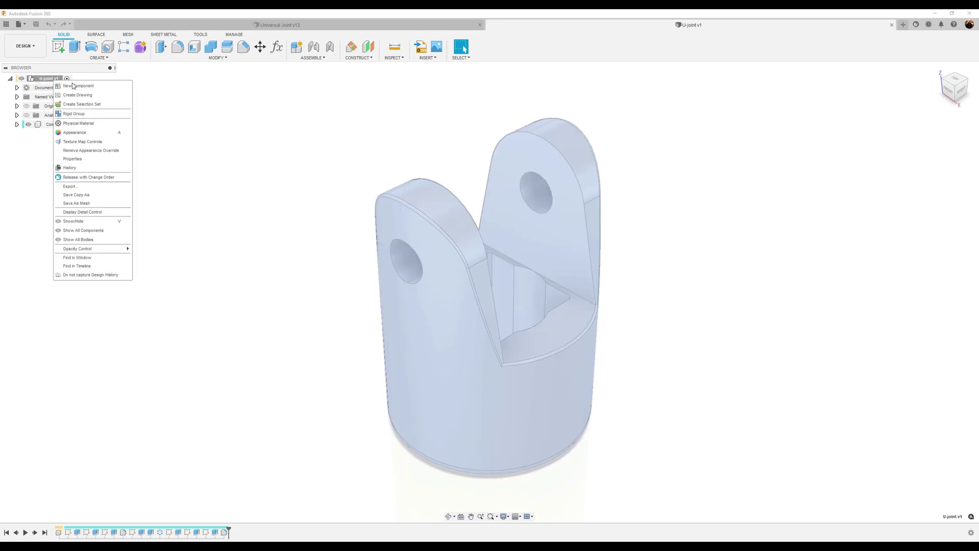
click(81, 87)
click(934, 214)
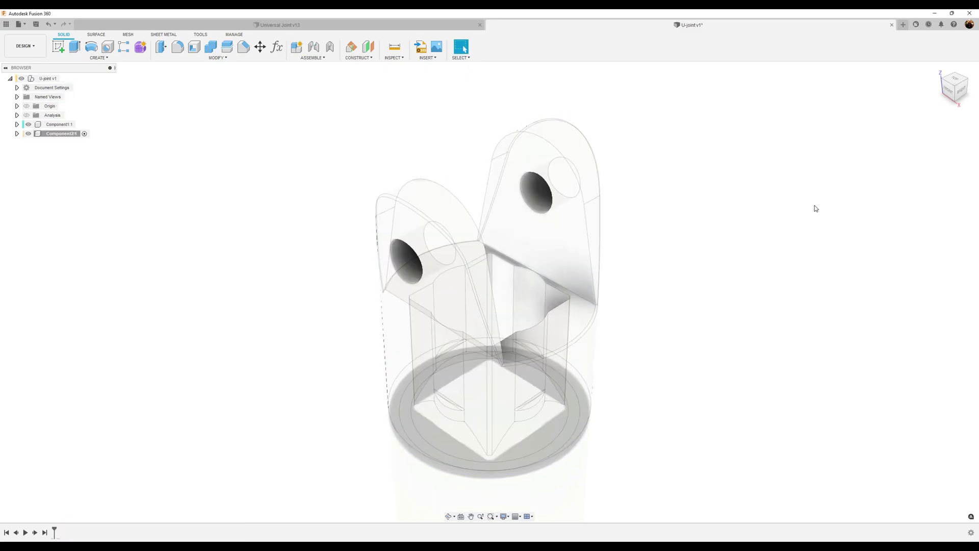
click(31, 125)
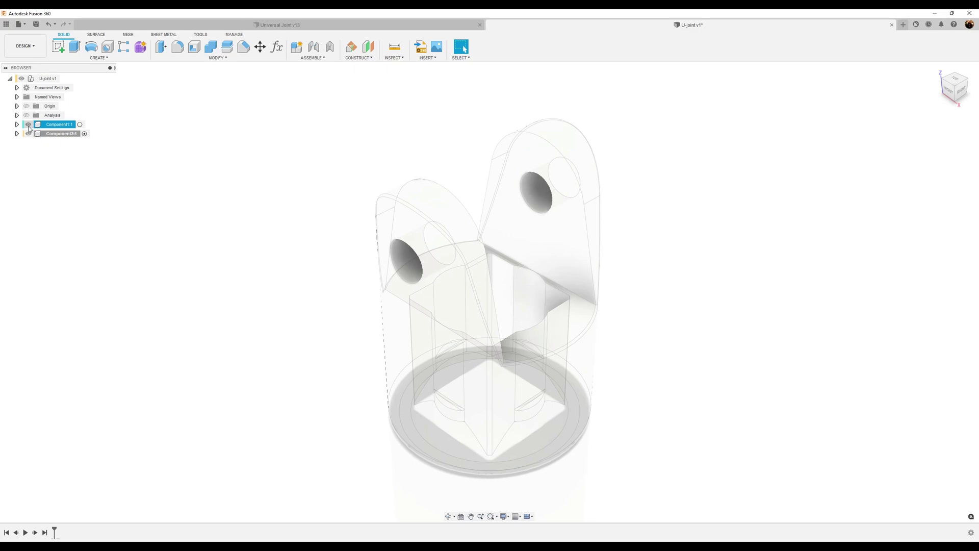
click(29, 125)
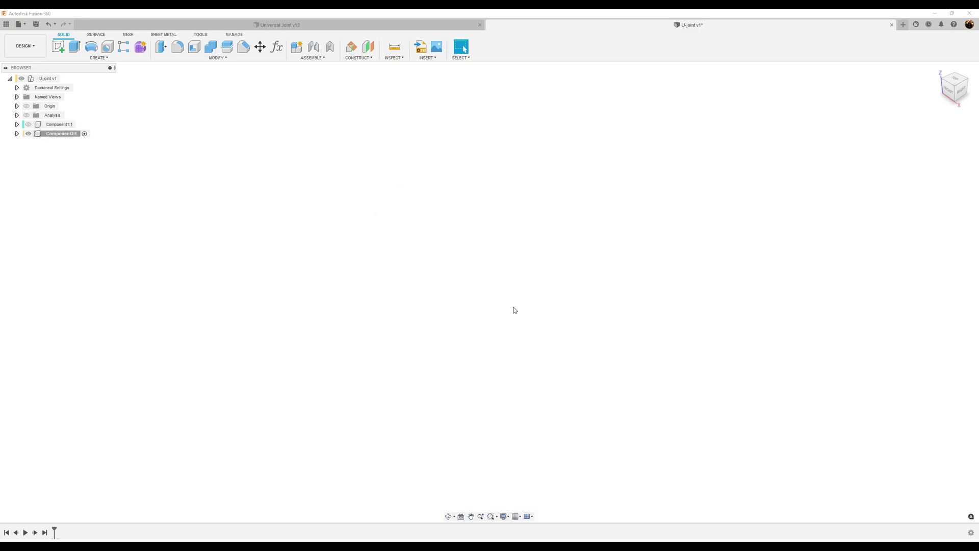
Sketch a 14.4 mm center rectangle at the origin on the horizontal plane.
click(56, 49)
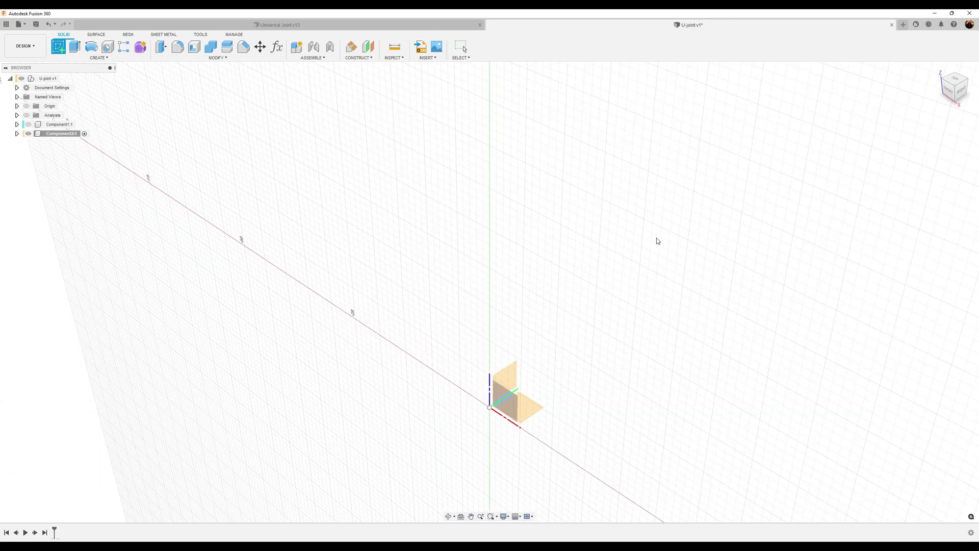
click(530, 409)
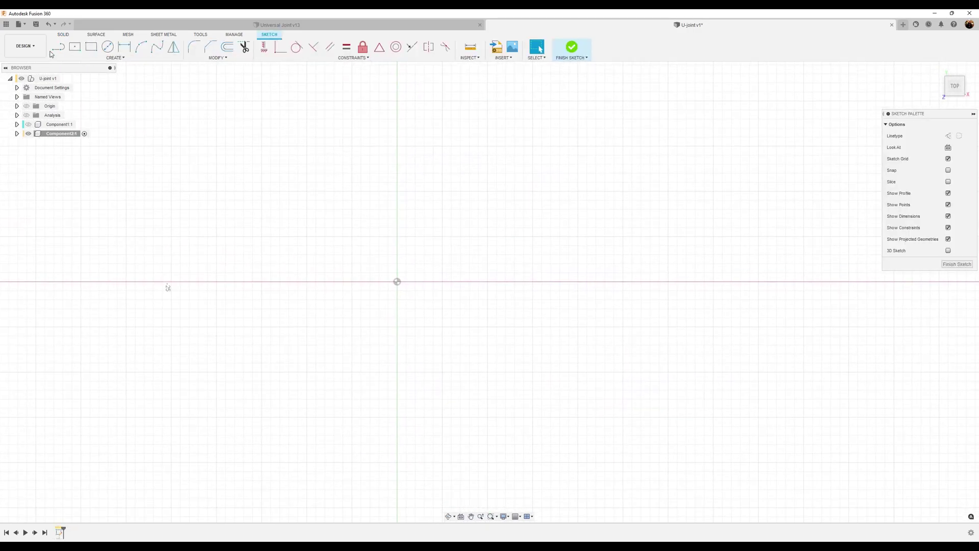
click(75, 46)
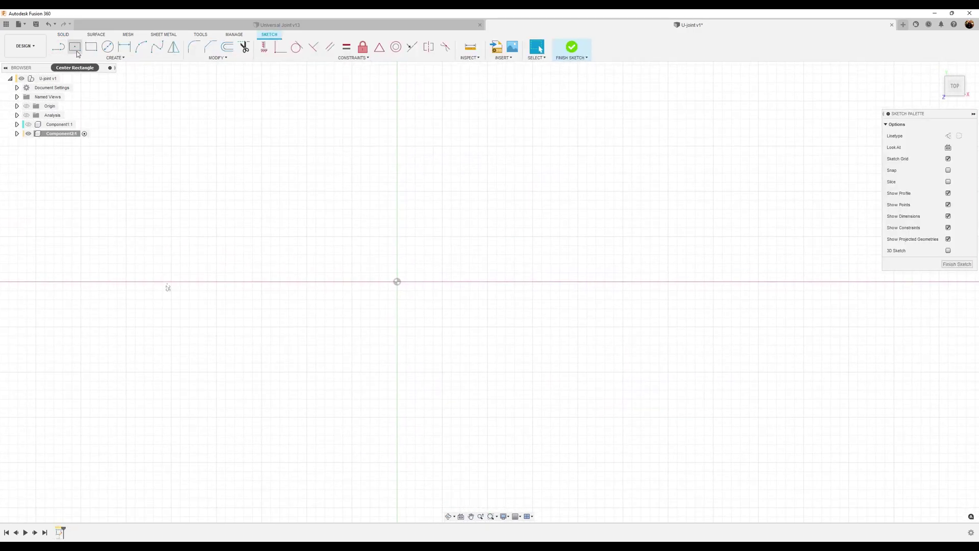
click(397, 282)
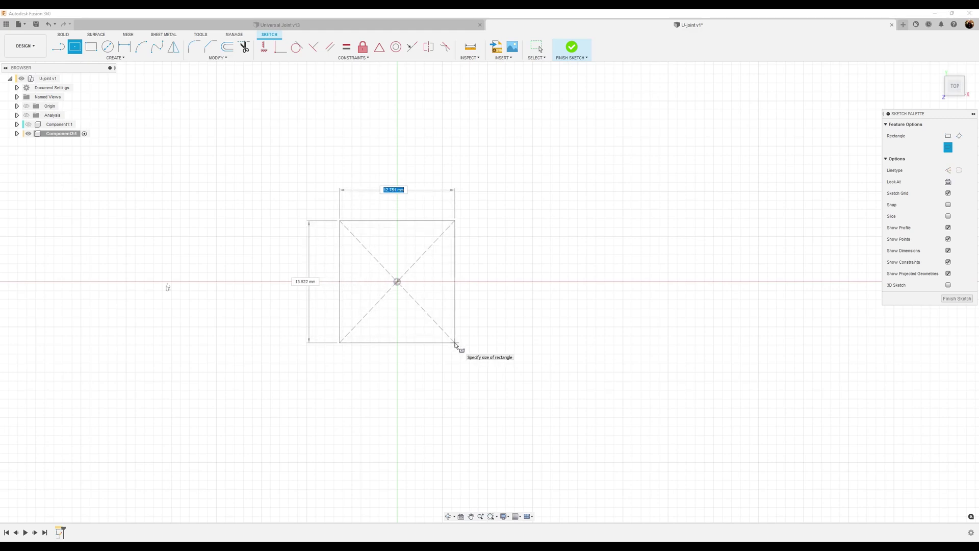
text(14.4)
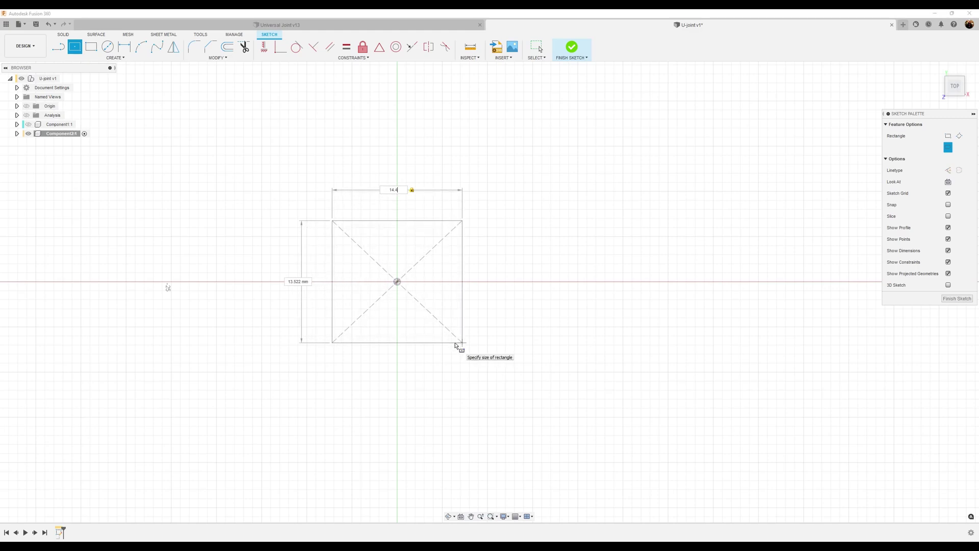
key(Return)
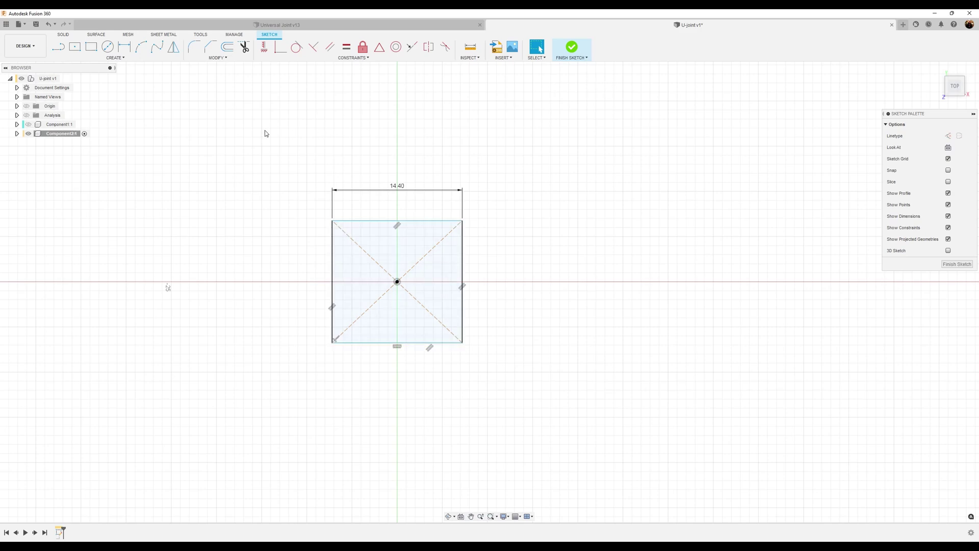
Make the top and left edges equal, move the 14.40 dimension clear, and finish the sketch.
click(346, 49)
click(354, 221)
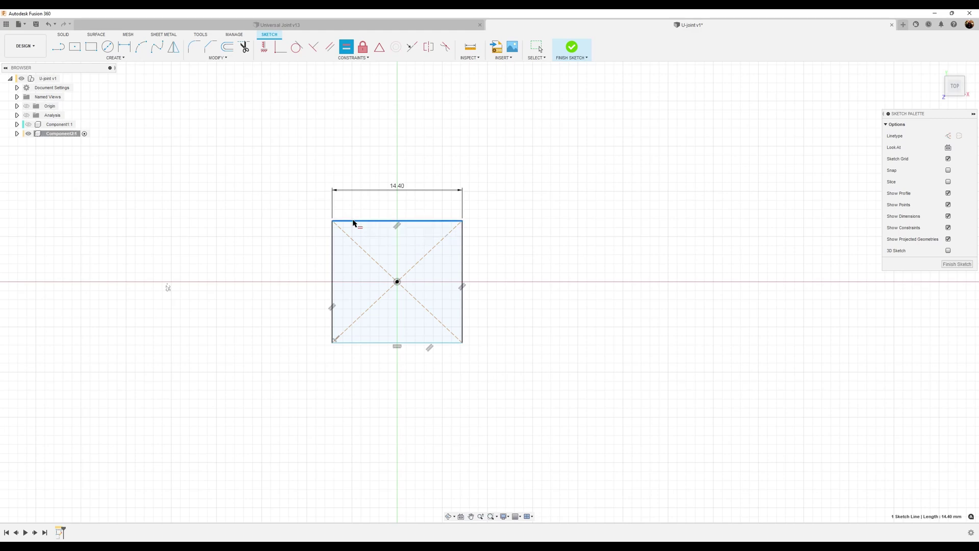
click(333, 251)
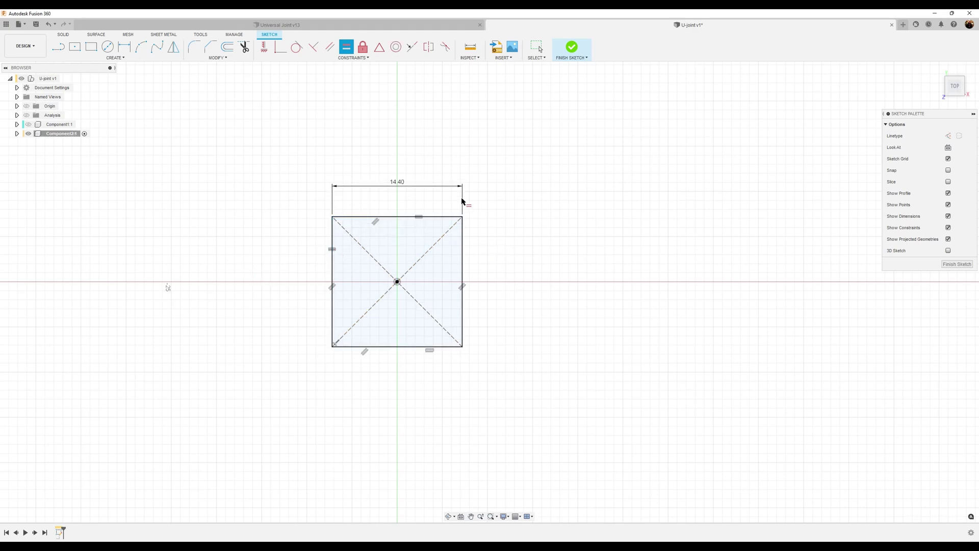
key(Escape)
drag(402, 189, 408, 196)
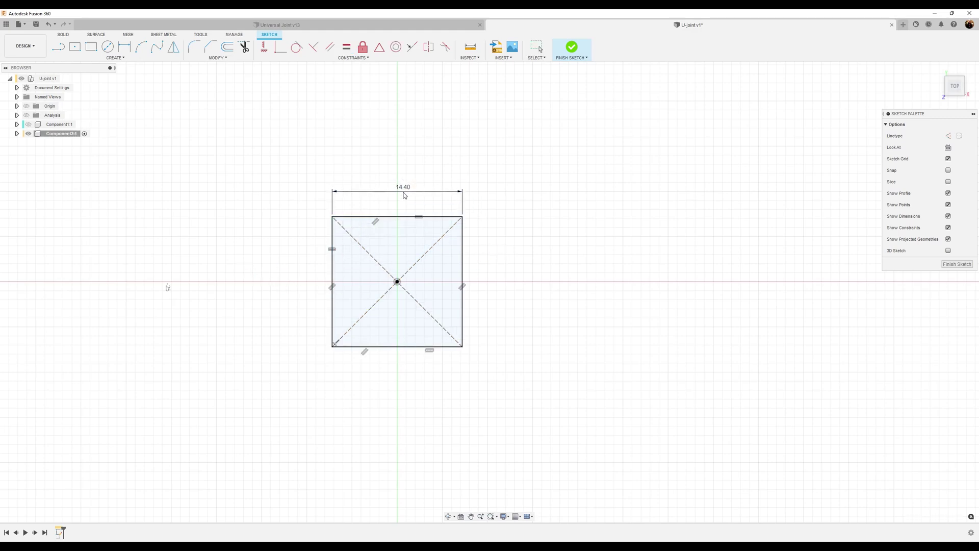
click(963, 266)
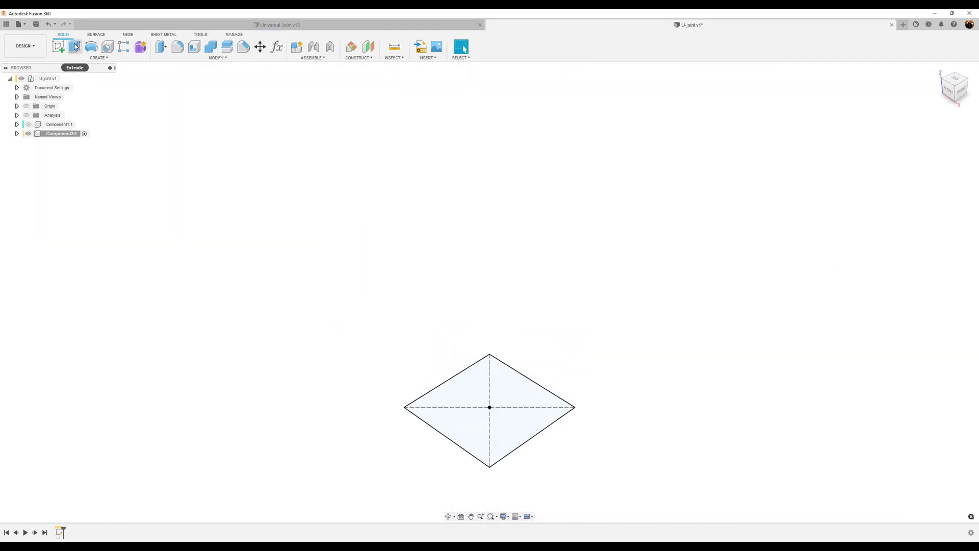
Extrude the 14.40 mm square profile by 19.7 mm.
click(75, 47)
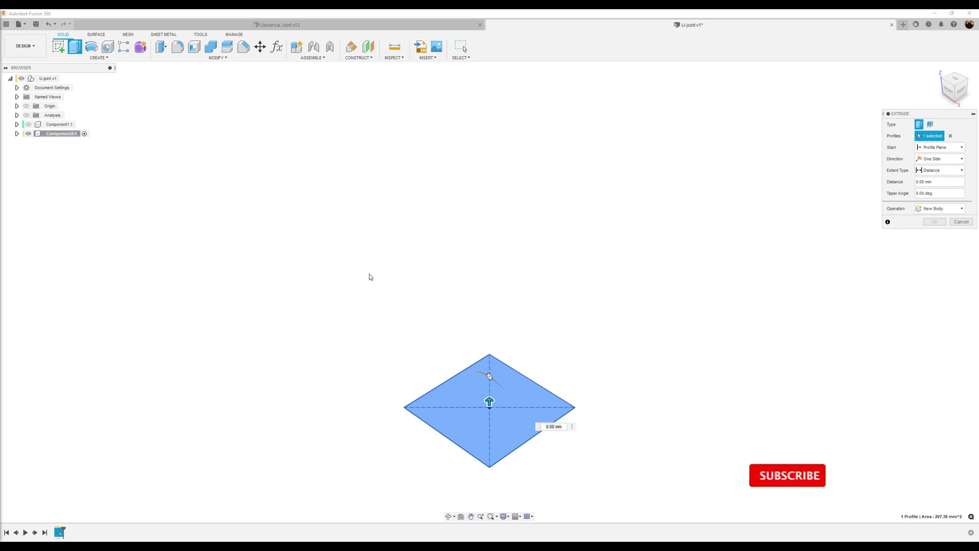
double_click(555, 426)
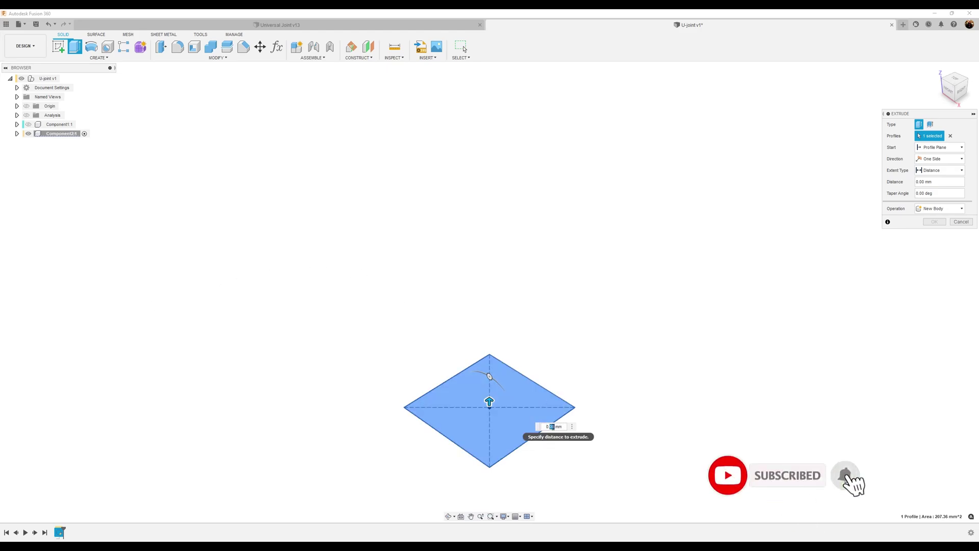
text(19.7)
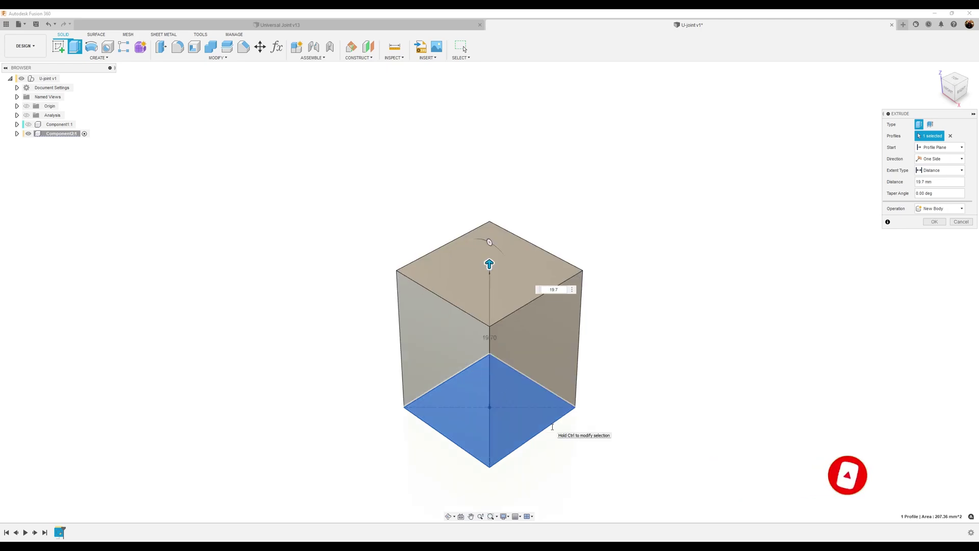
key(Return)
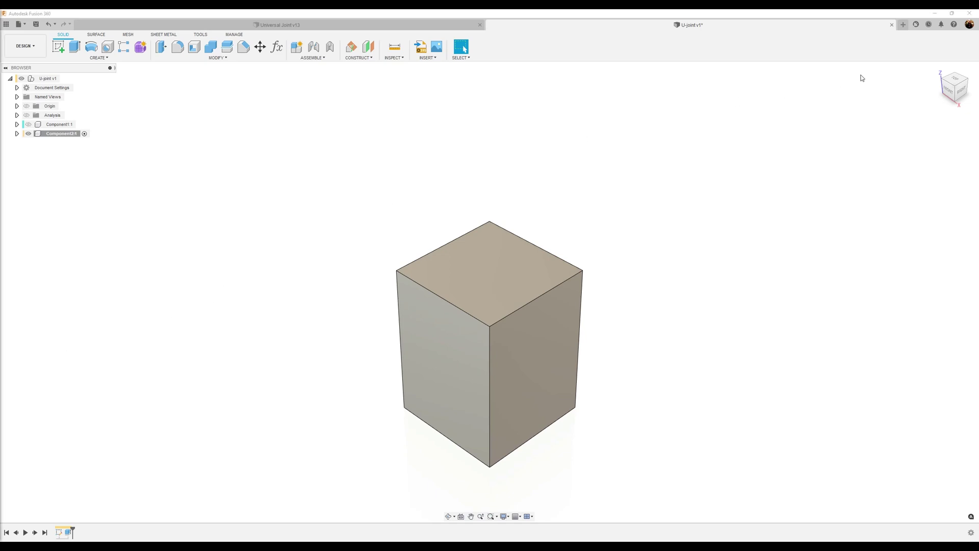
Start a new sketch on the XZ plane, viewing the block from the front.
click(948, 90)
middle_drag(748, 260, 686, 217)
click(60, 47)
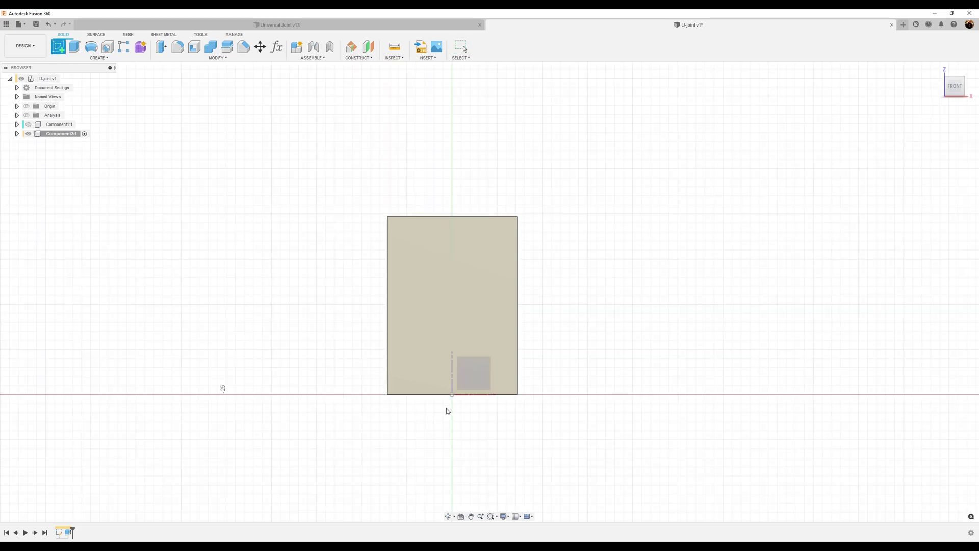
click(473, 378)
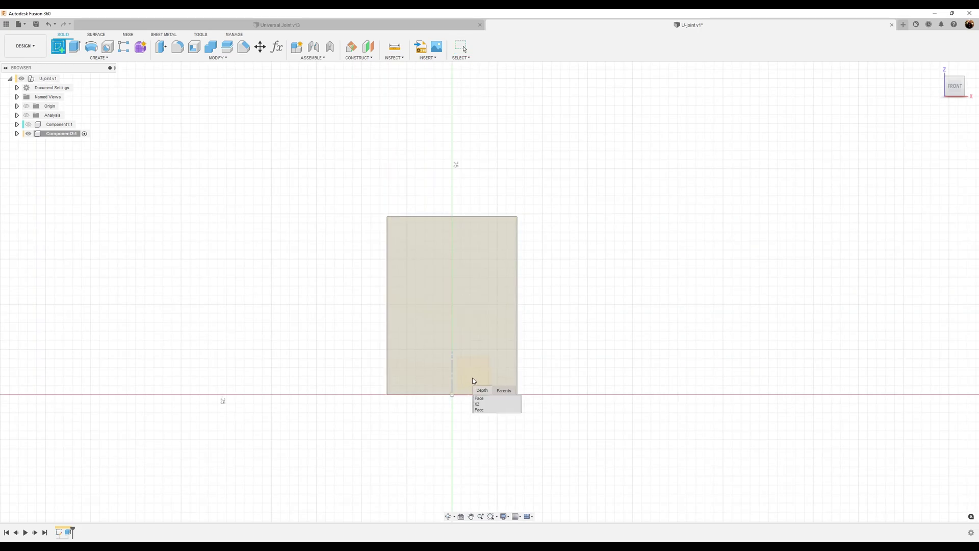
click(480, 405)
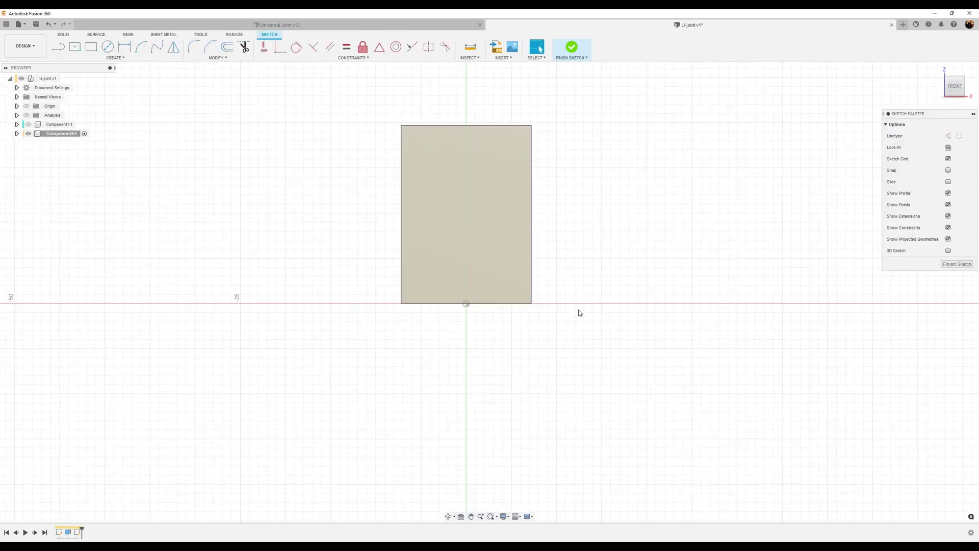
scroll(531, 319, up, 3)
mouse_move(551, 312)
middle_down()
mouse_move(608, 363)
mouse_move(593, 346)
mouse_move(605, 330)
mouse_move(596, 331)
middle_up()
scroll(598, 346, up, 1)
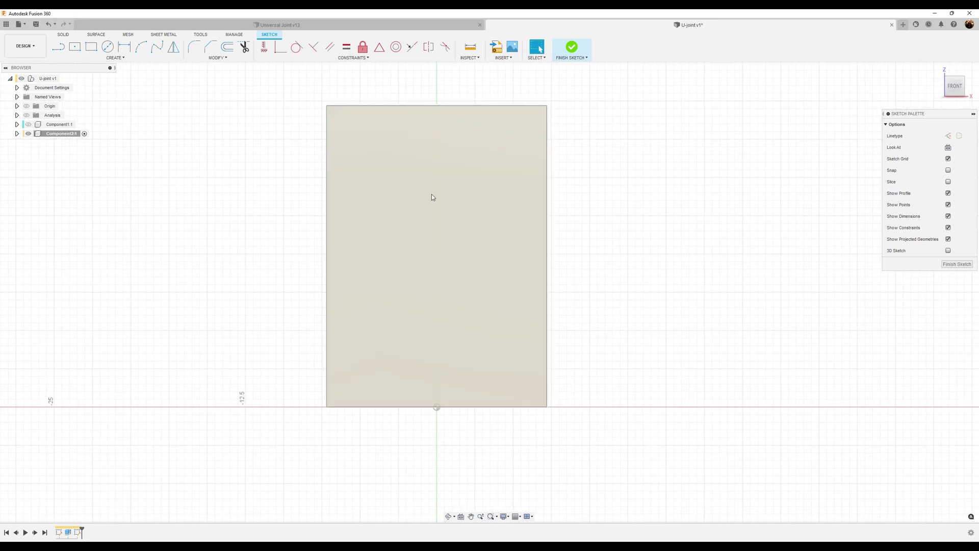
Draw lines outlining a rectangular strip along the left side of the block.
click(61, 48)
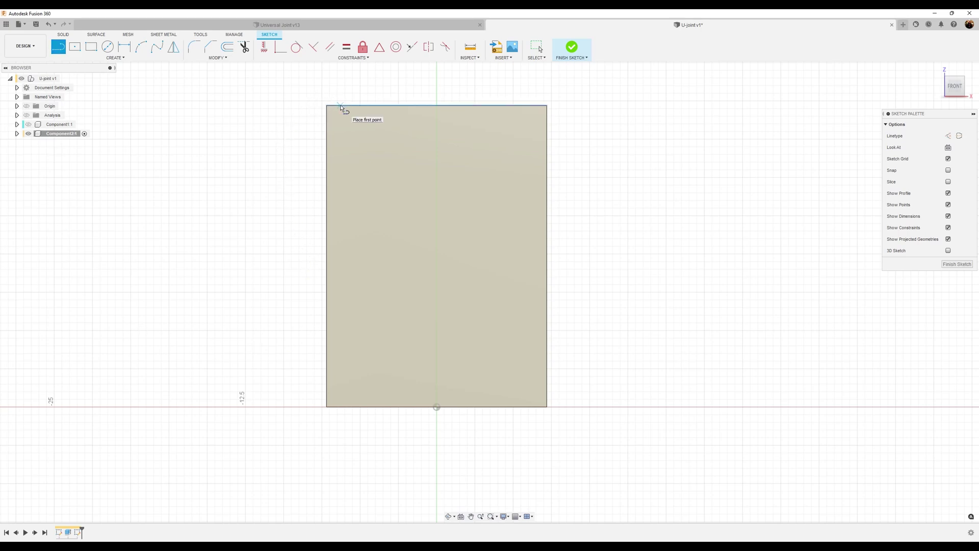
drag(337, 105, 204, 106)
click(203, 106)
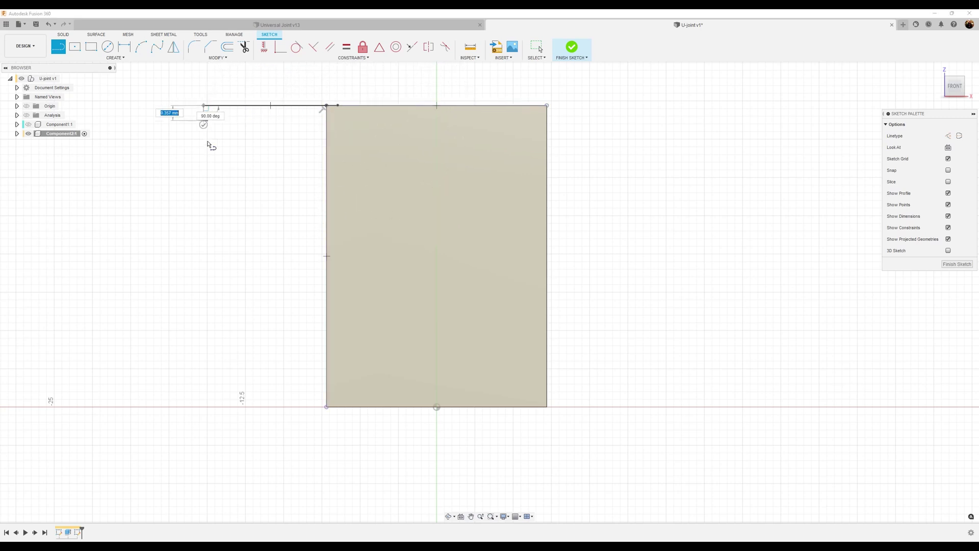
click(204, 407)
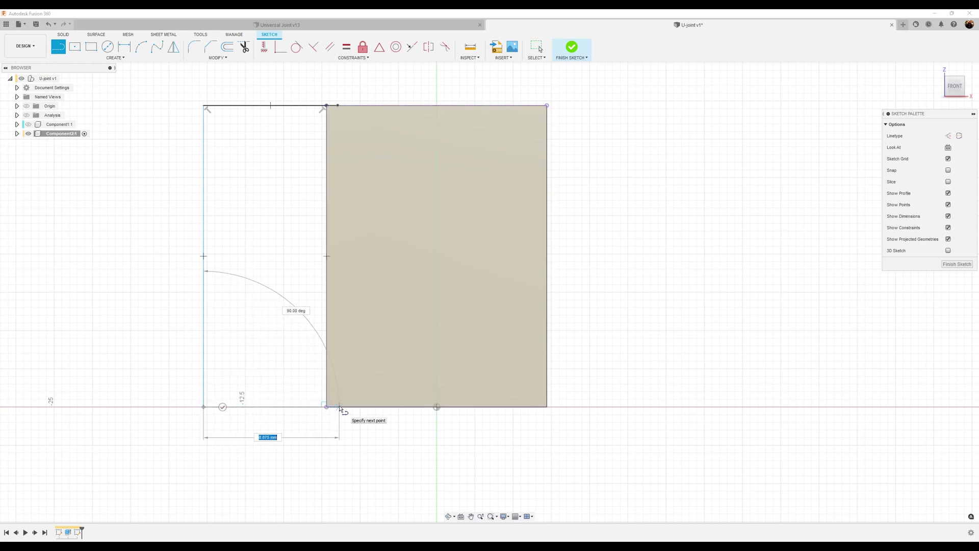
click(341, 409)
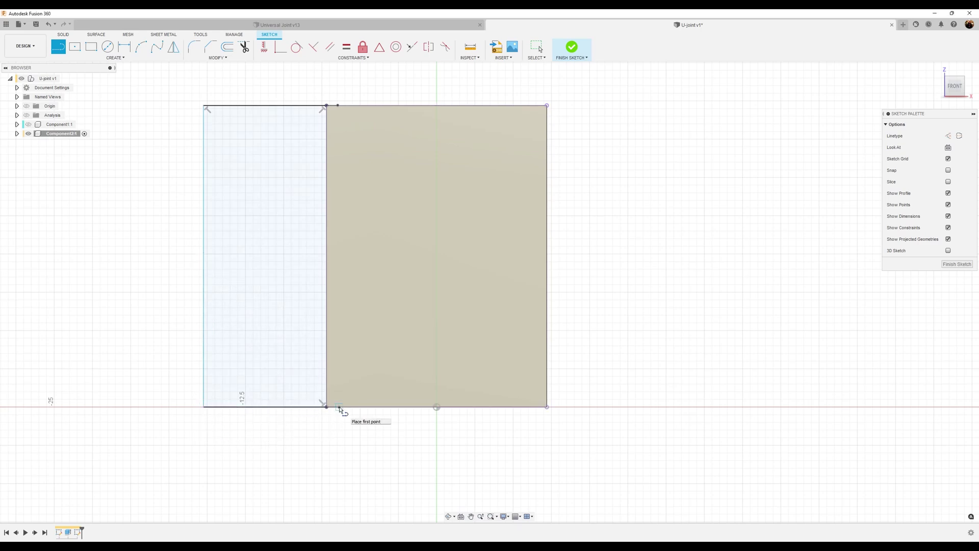
Draw the lower diagonal, vertical line and upper diagonal from bottom corner to top corner.
click(340, 409)
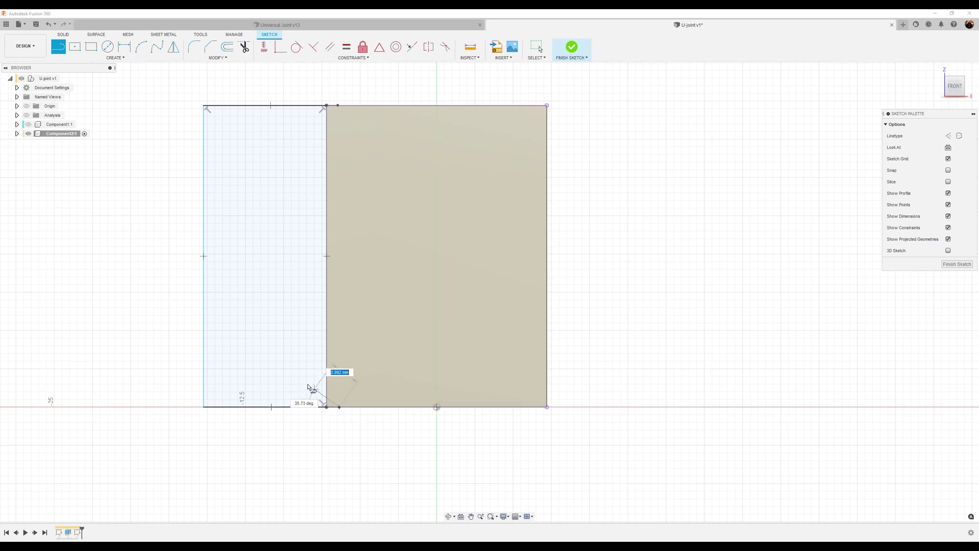
click(278, 361)
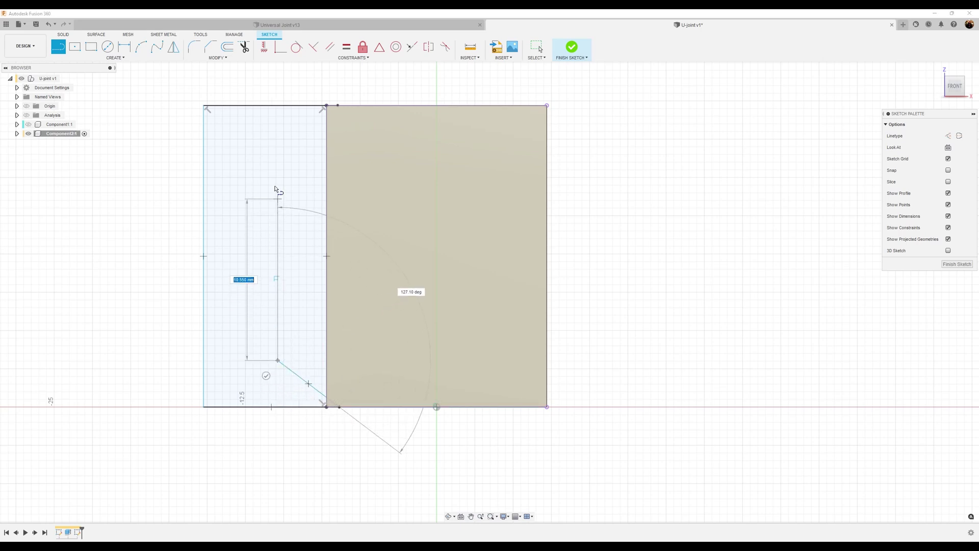
click(278, 153)
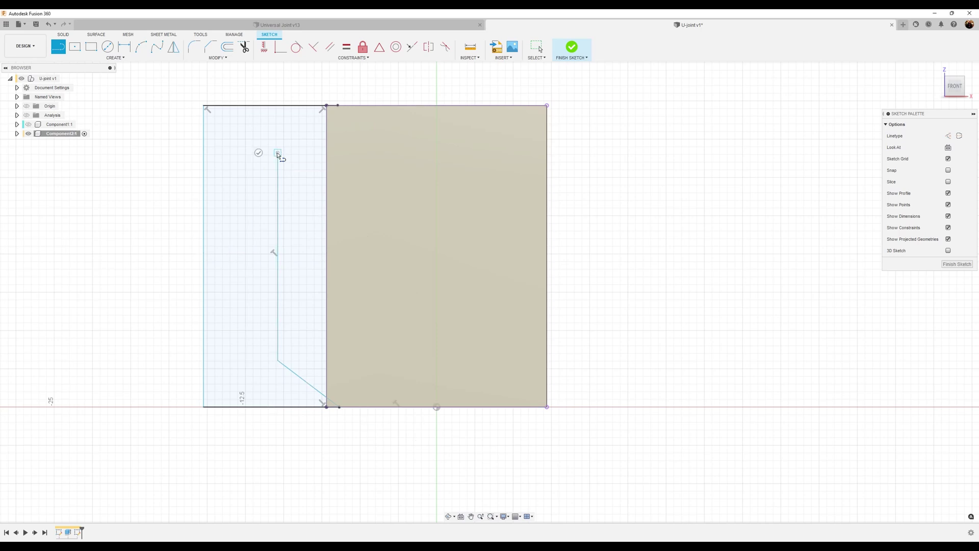
double_click(339, 105)
Dimension the vertical profile line 2.54 mm from the left edge.
click(123, 46)
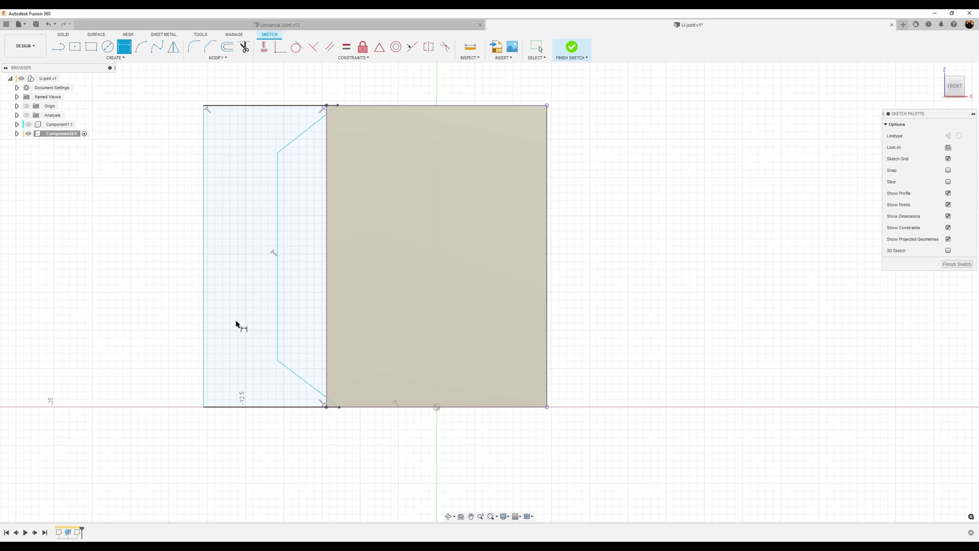
click(277, 287)
click(204, 285)
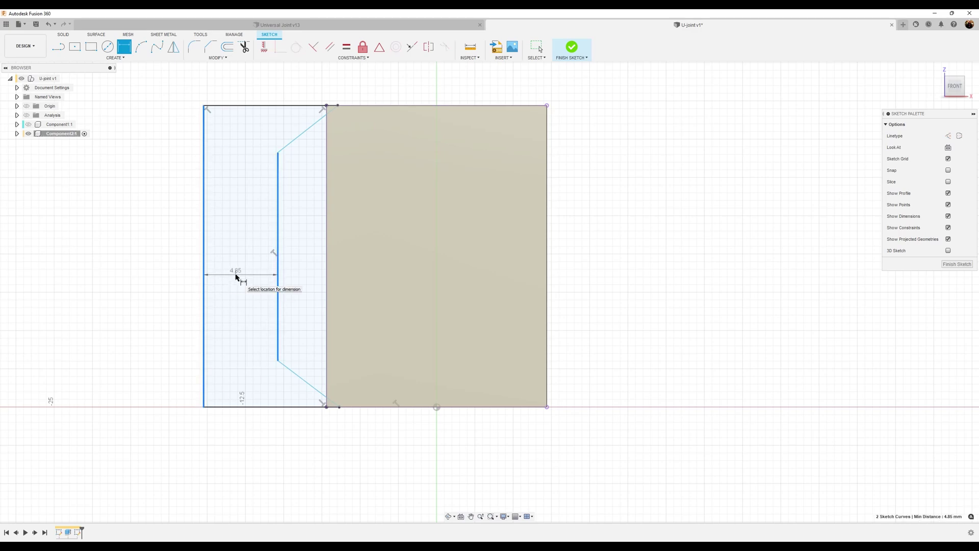
click(237, 276)
text(2.5)
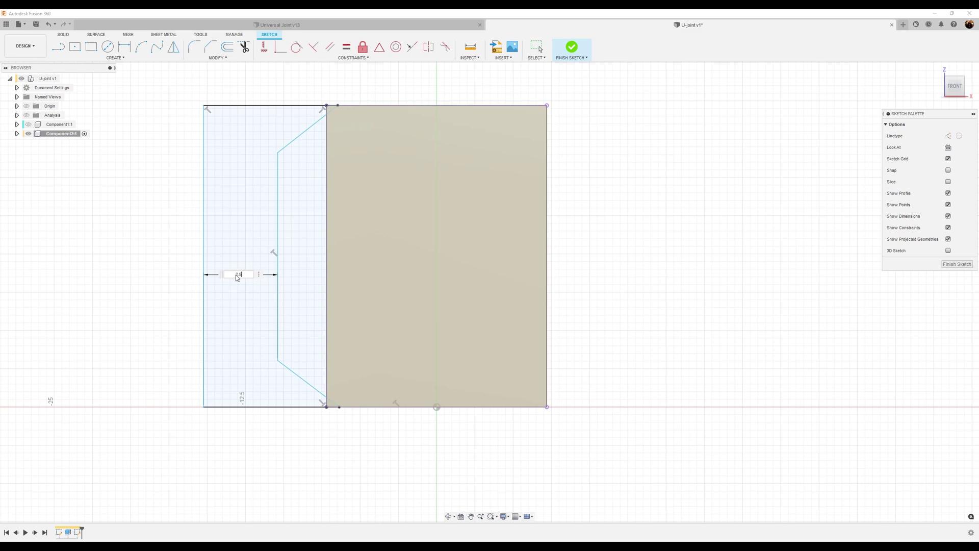
text(4)
key(Return)
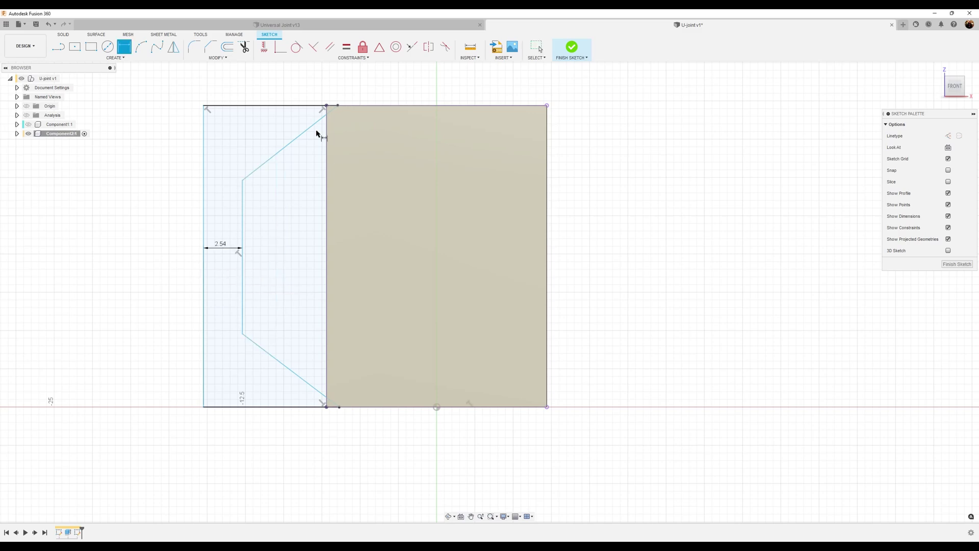
Set both the upper and lower diagonal angles to 30°.
click(302, 105)
click(306, 132)
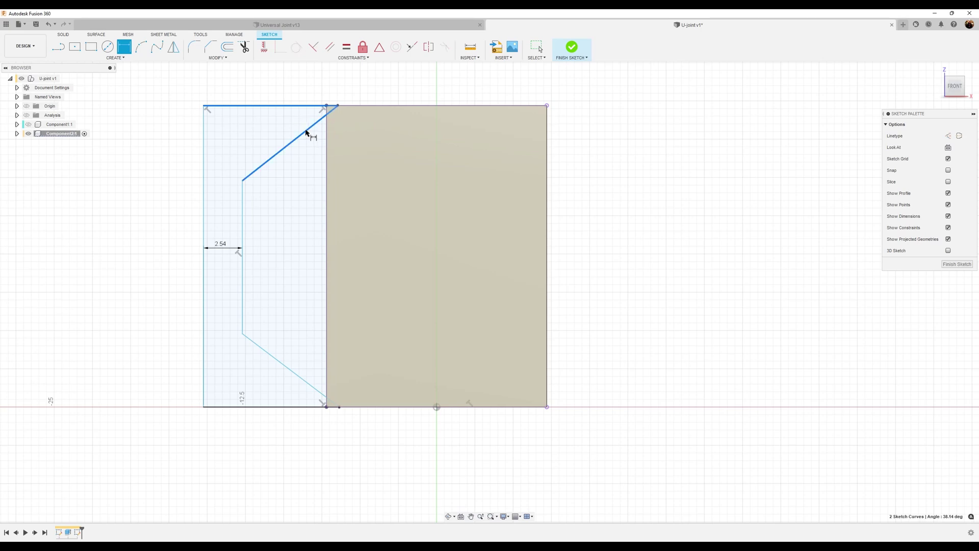
click(297, 122)
text(3)
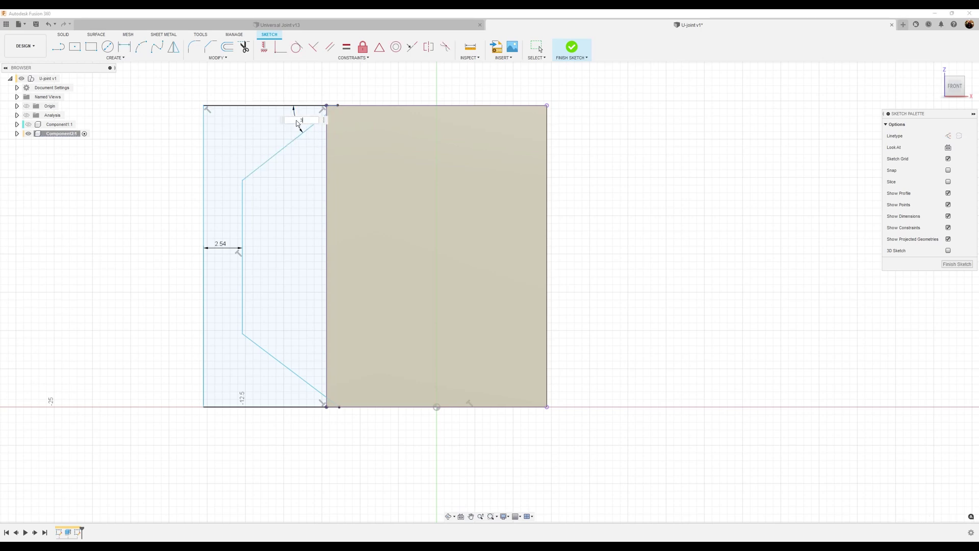
text(0)
key(Return)
key(l)
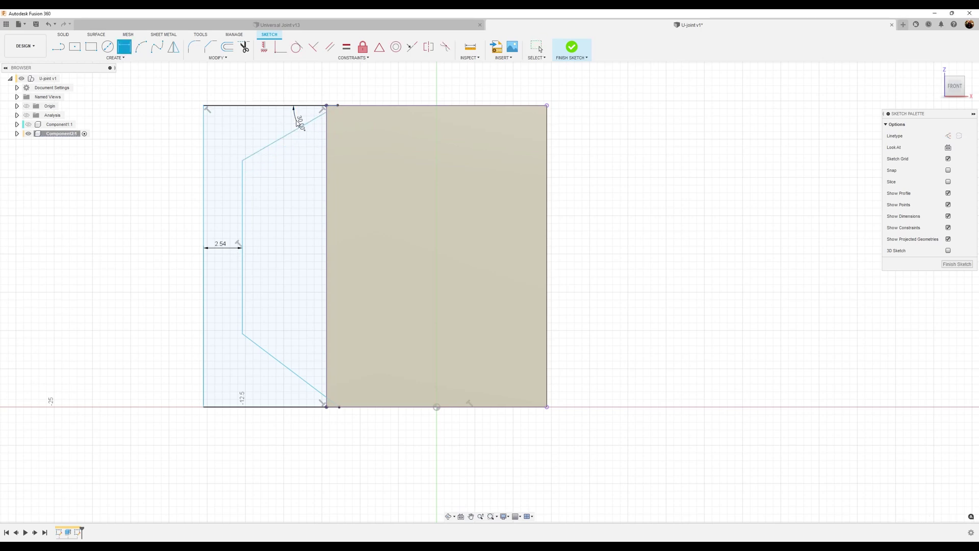
click(305, 381)
click(284, 406)
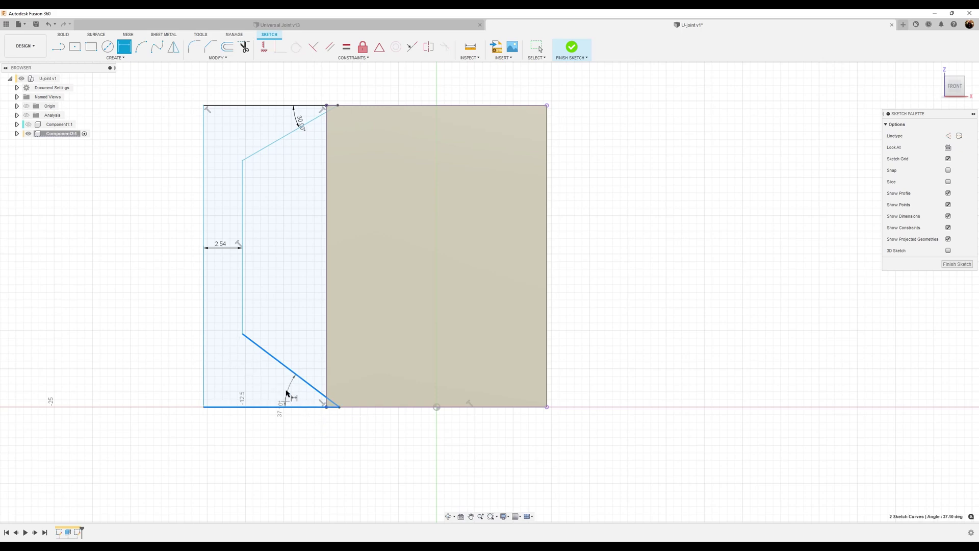
click(286, 394)
text(30)
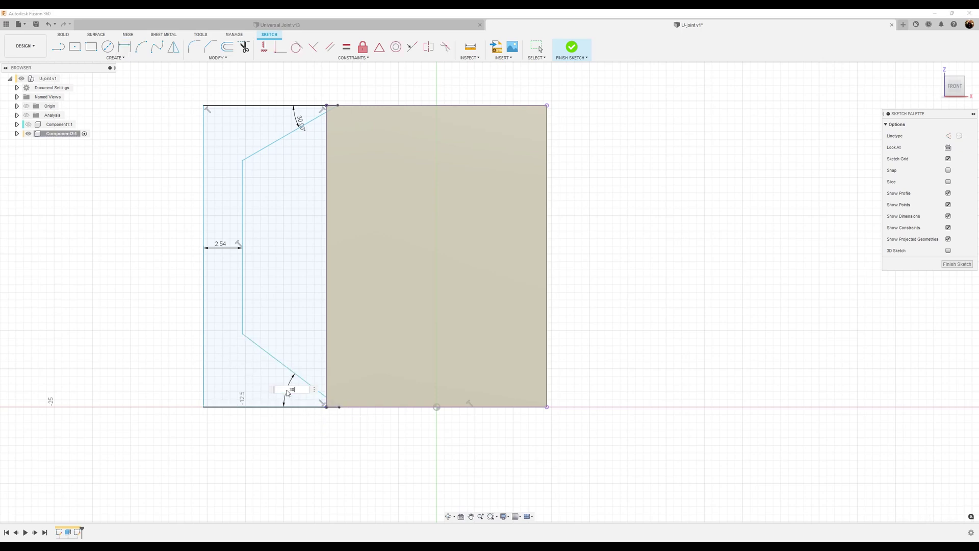
key(Return)
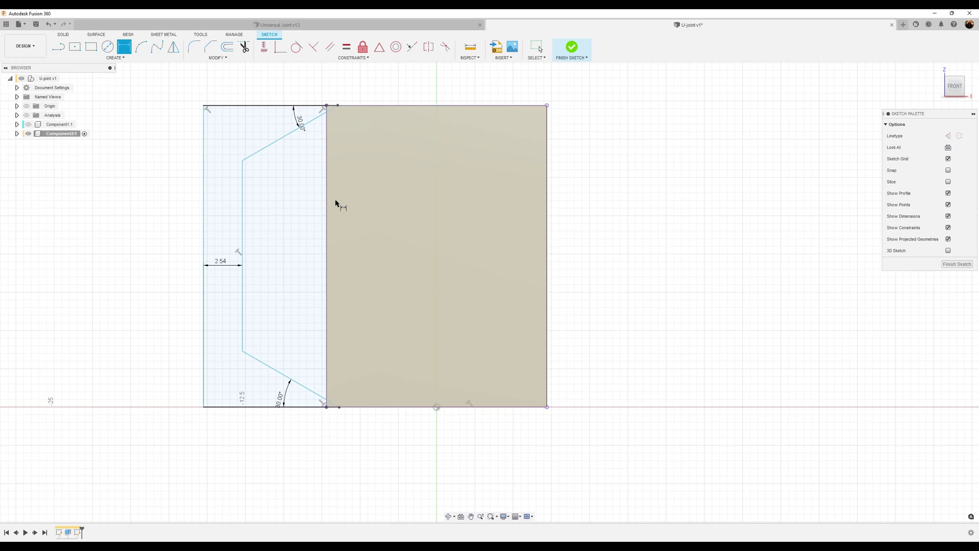
Add a 6.35 width dimension from the vertical line to the top corner.
scroll(352, 133, up, 1)
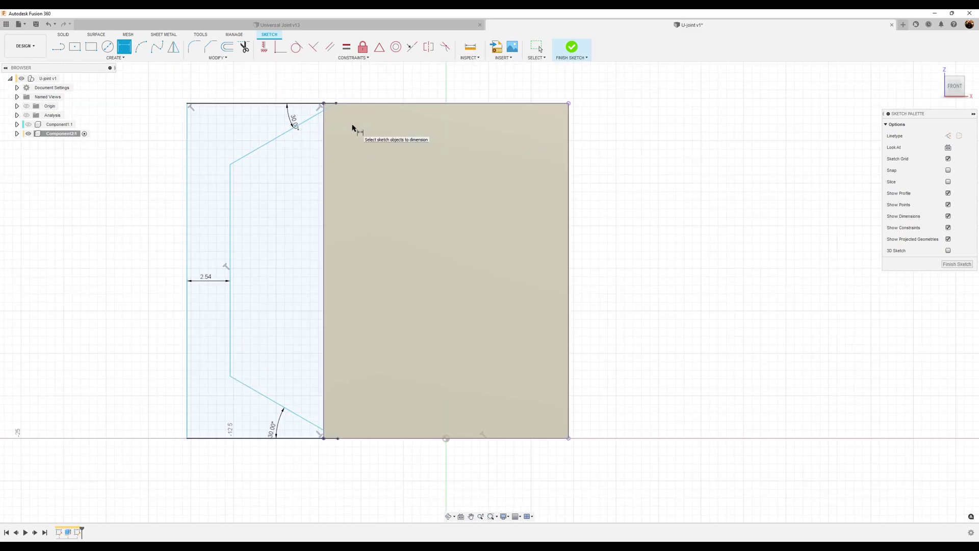
click(231, 185)
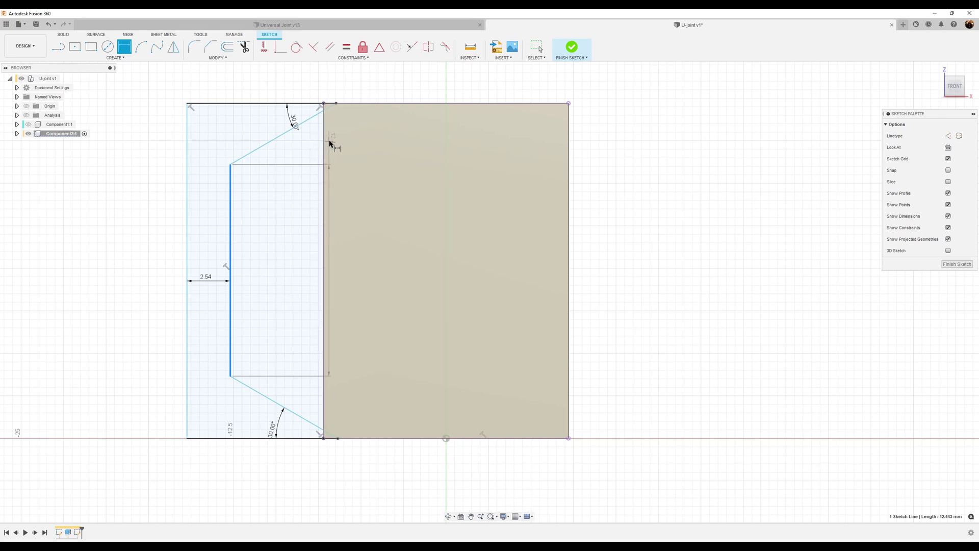
click(335, 104)
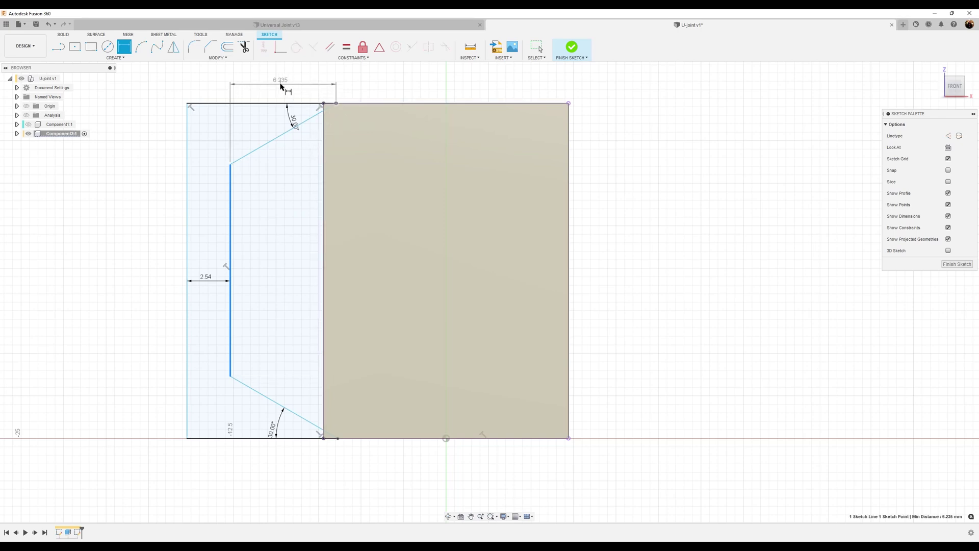
click(281, 87)
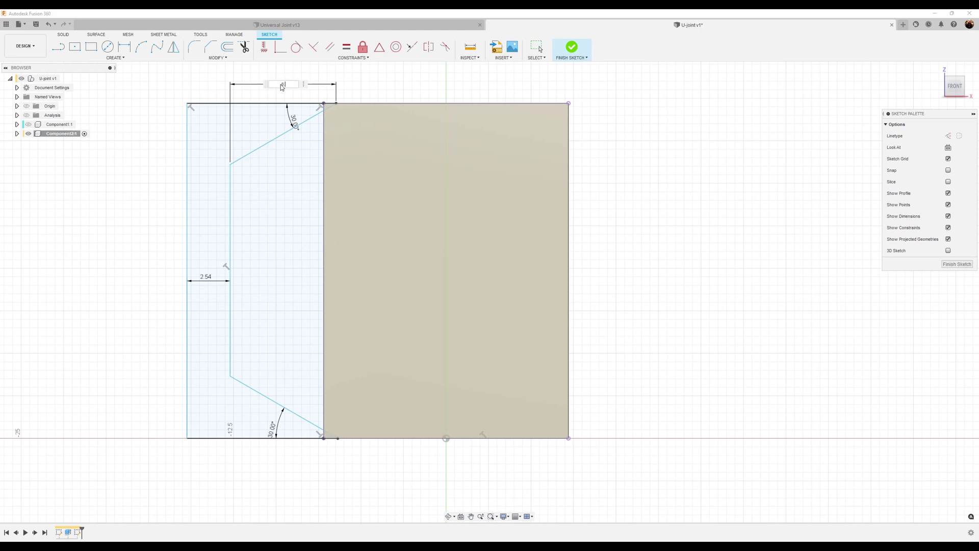
key(Return)
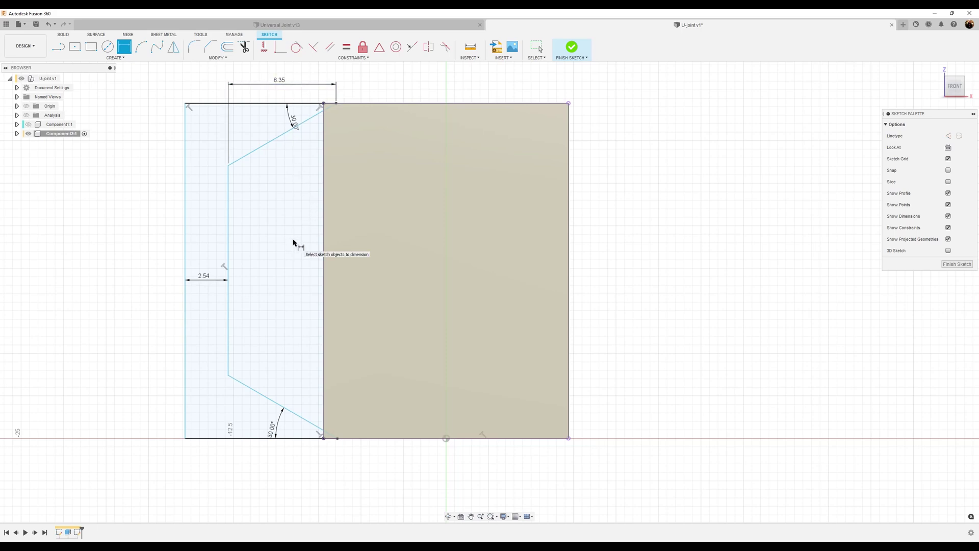
Dimension the upper diagonal's top endpoint 0.25 from the block's vertical edge.
click(265, 48)
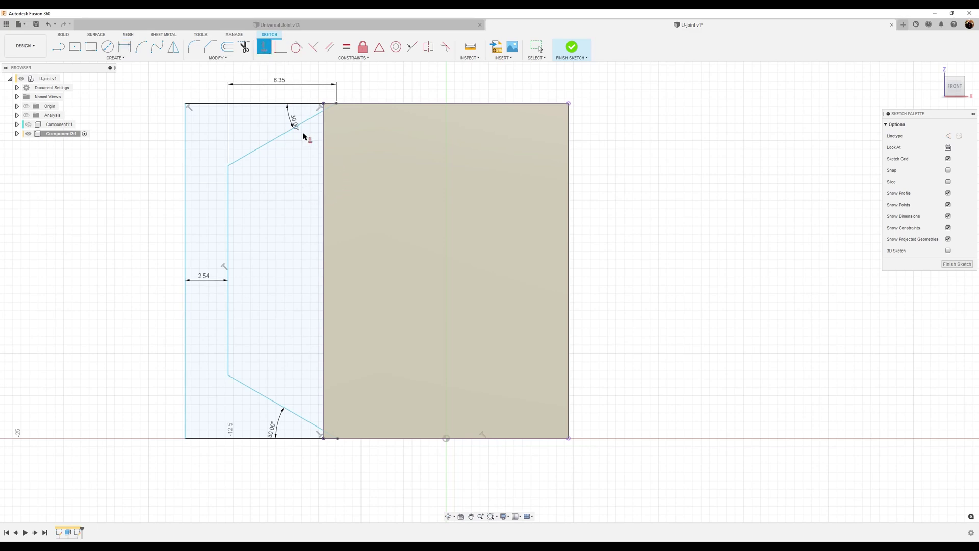
key(Escape)
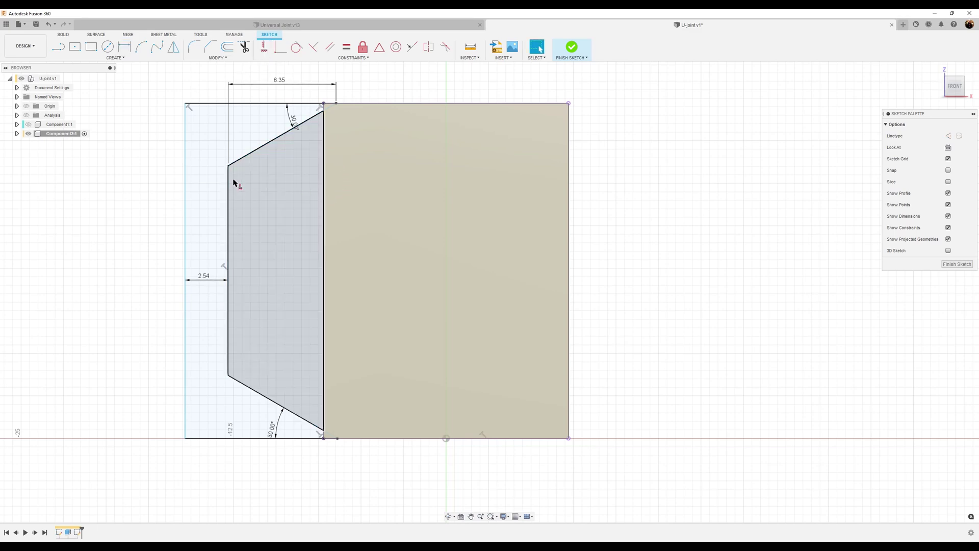
click(129, 49)
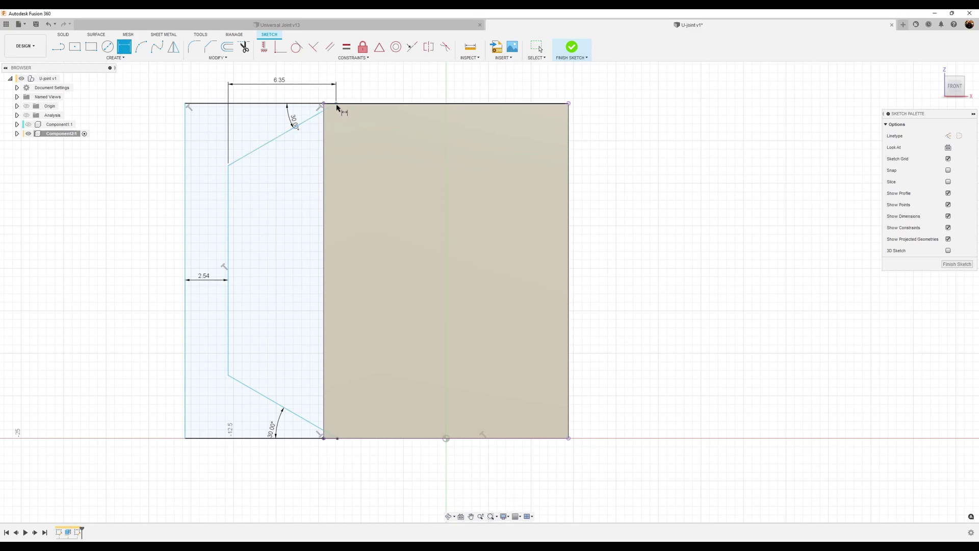
scroll(338, 123, up, 3)
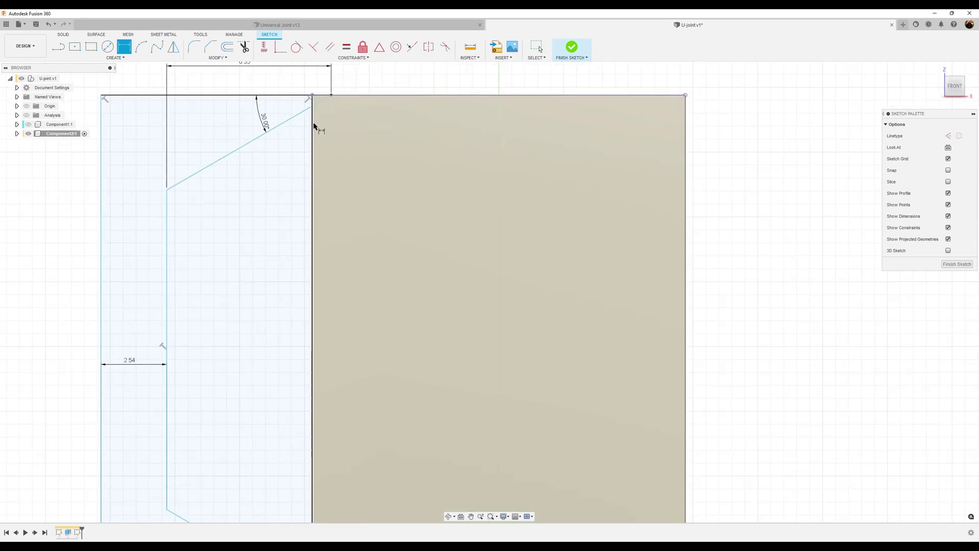
click(313, 127)
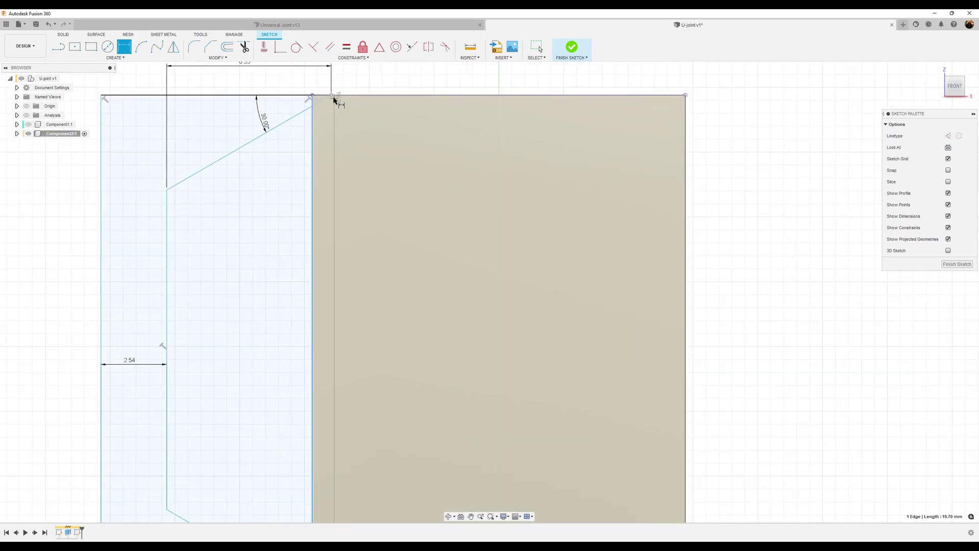
click(331, 95)
click(316, 85)
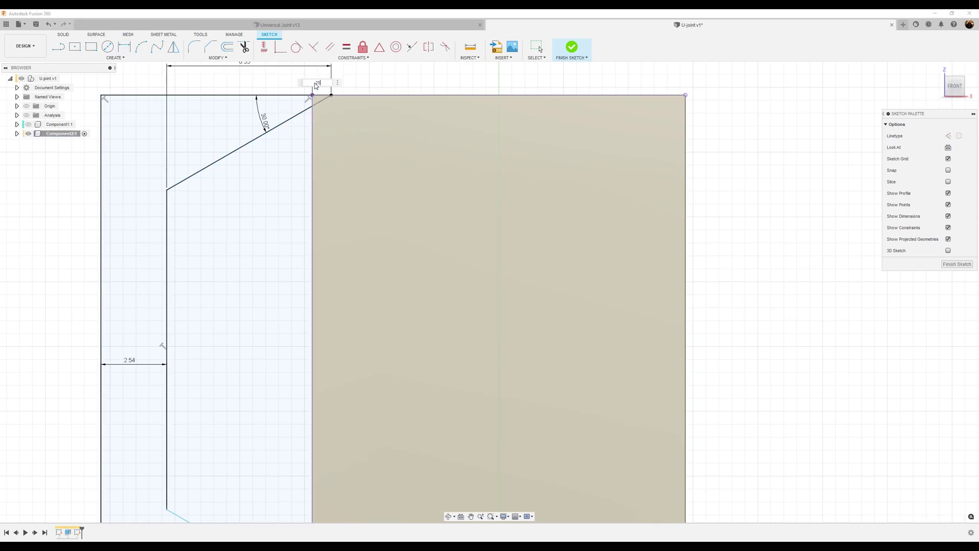
text(.25)
key(Return)
scroll(492, 405, down, 2)
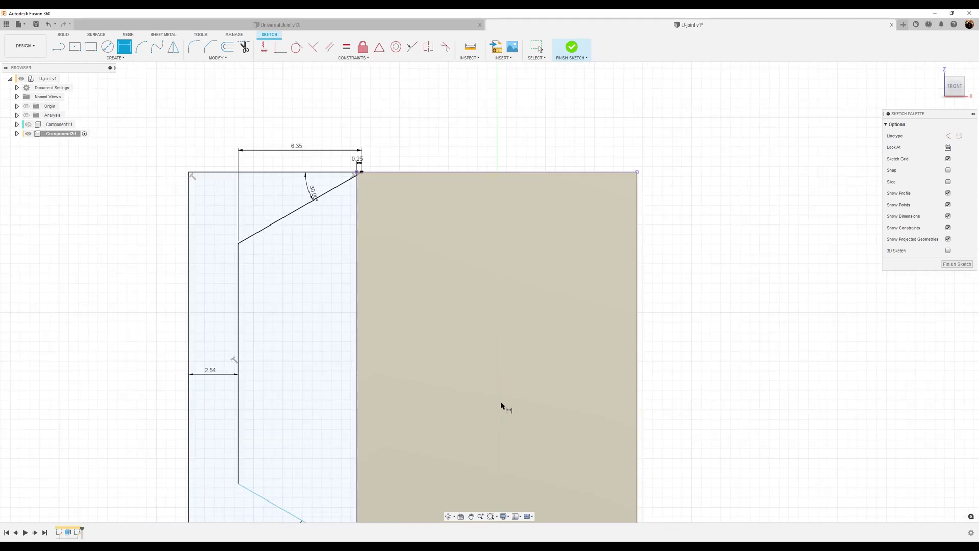
scroll(500, 404, down, 1)
middle_drag(485, 400, 483, 323)
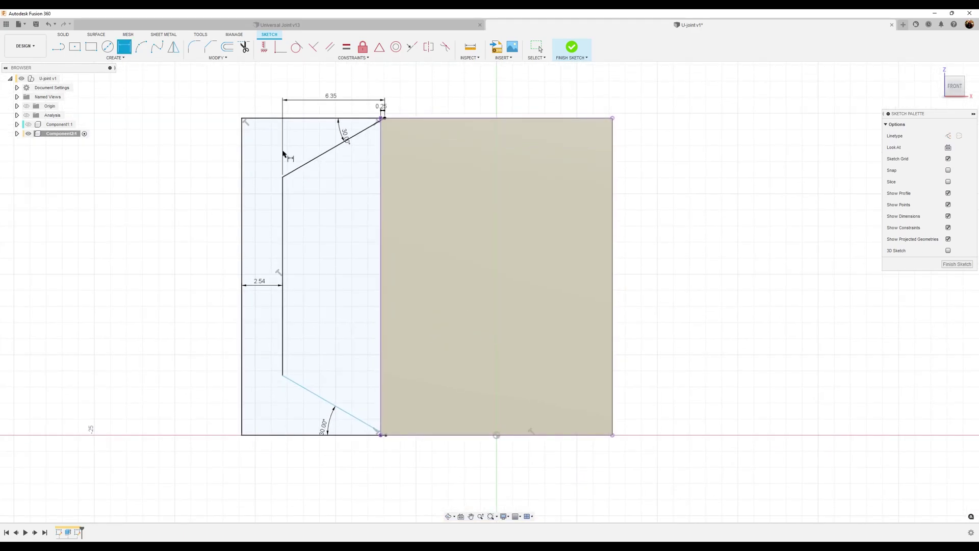
Attempt a perpendicular constraint between the left and bottom lines, then cancel the over-constraint.
click(314, 48)
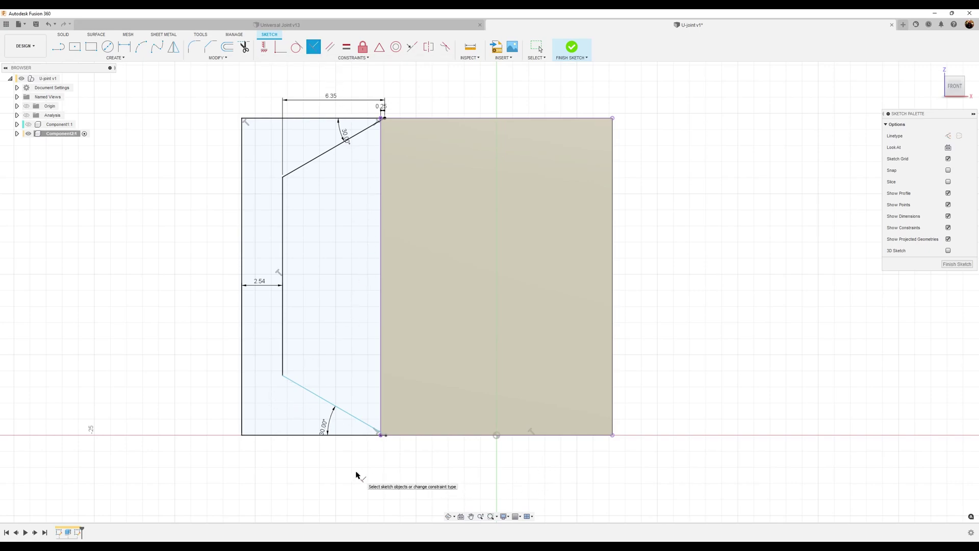
click(270, 436)
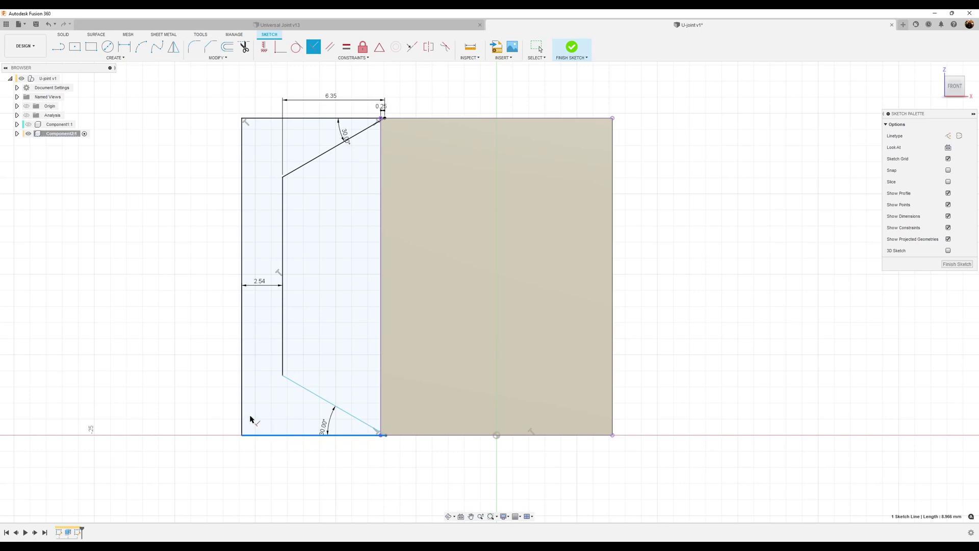
click(243, 412)
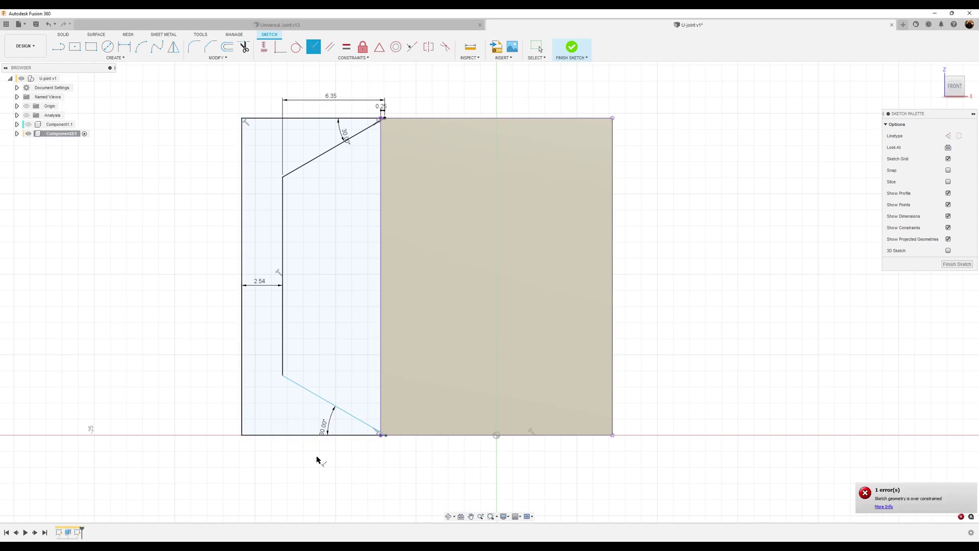
key(Escape)
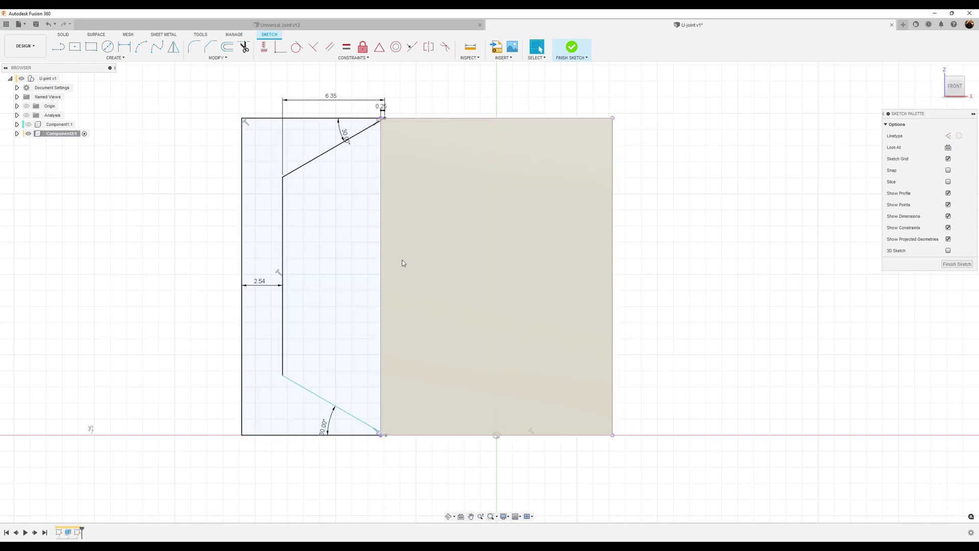
Vertically align the top and bottom corner points and finish the sketch.
click(264, 46)
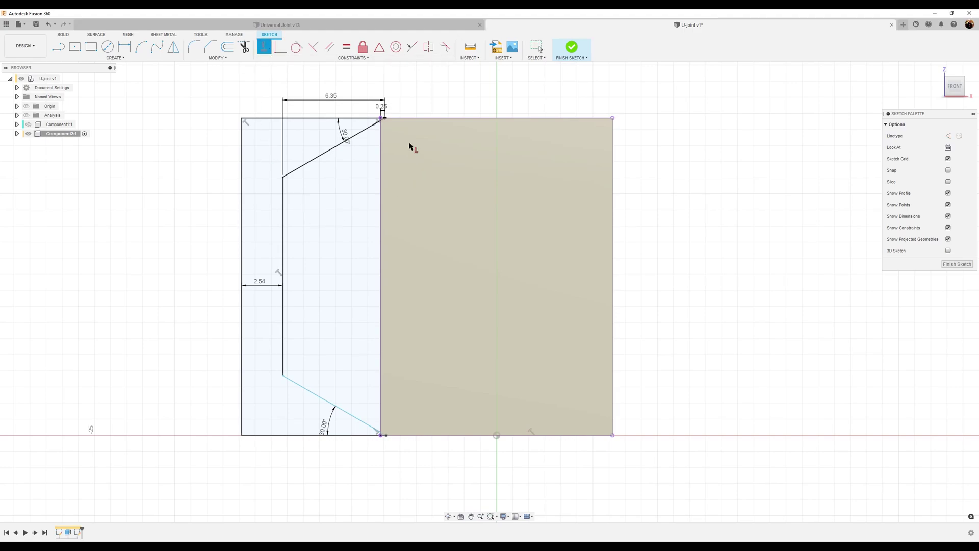
click(385, 121)
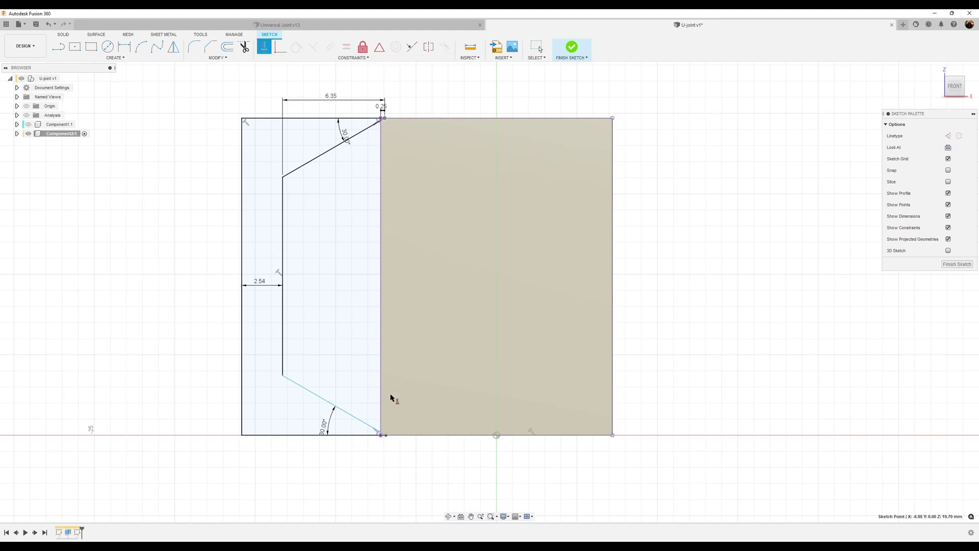
click(386, 435)
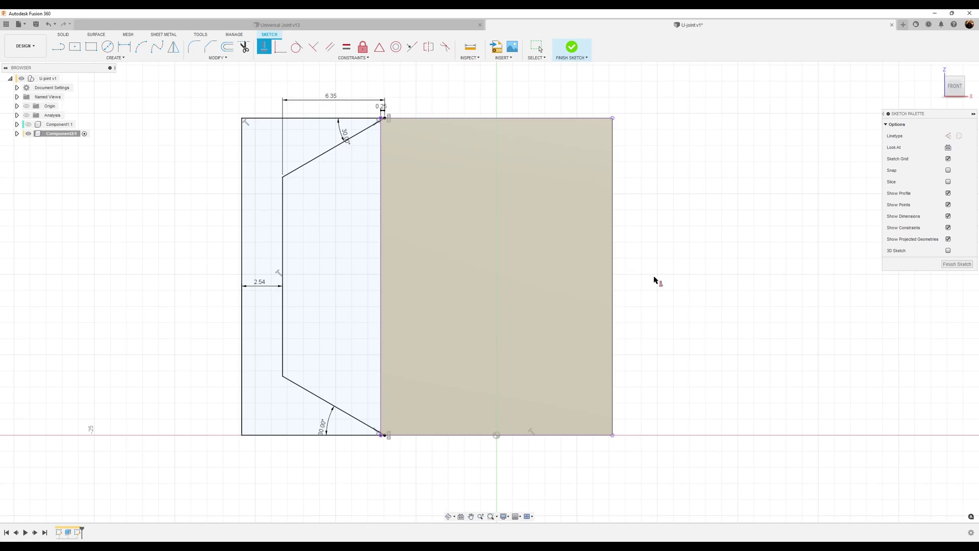
key(Escape)
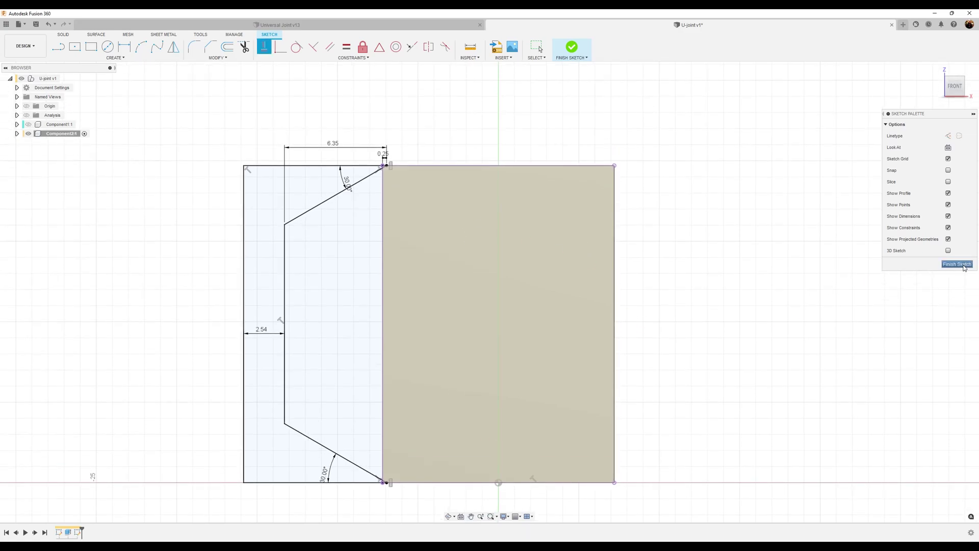
click(957, 265)
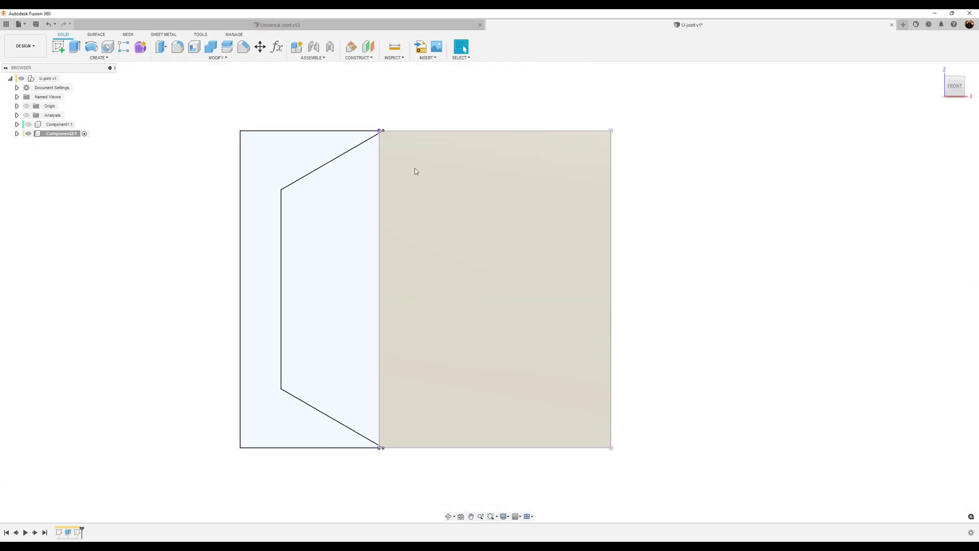
Start a revolve and select the left outer profile plus the tiny top and bottom corner profiles.
click(91, 47)
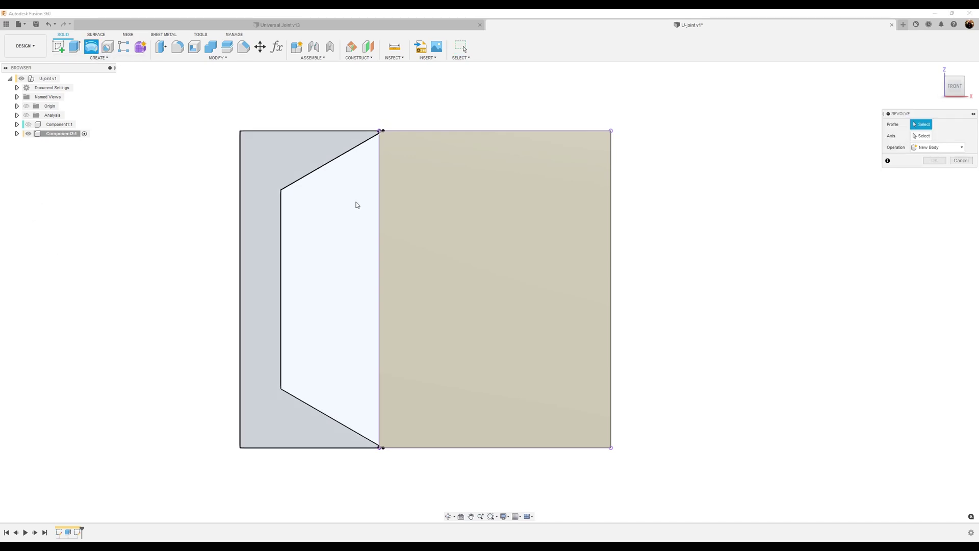
click(277, 152)
scroll(389, 105, up, 5)
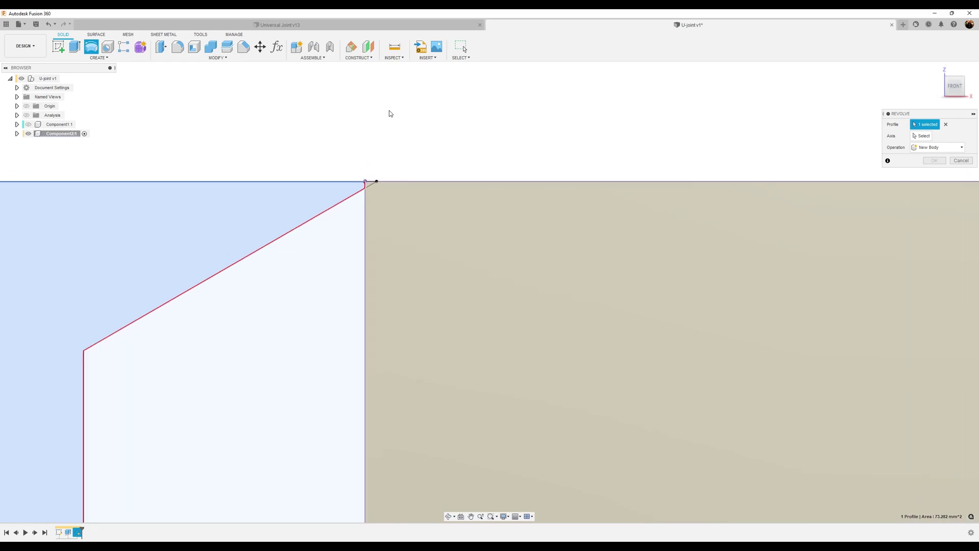
middle_drag(398, 148, 493, 120)
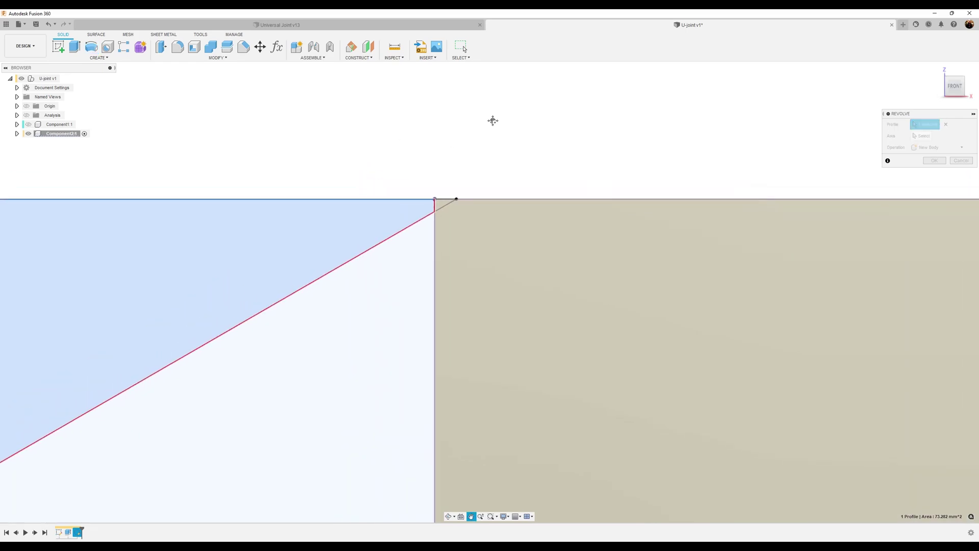
click(442, 206)
scroll(536, 332, down, 6)
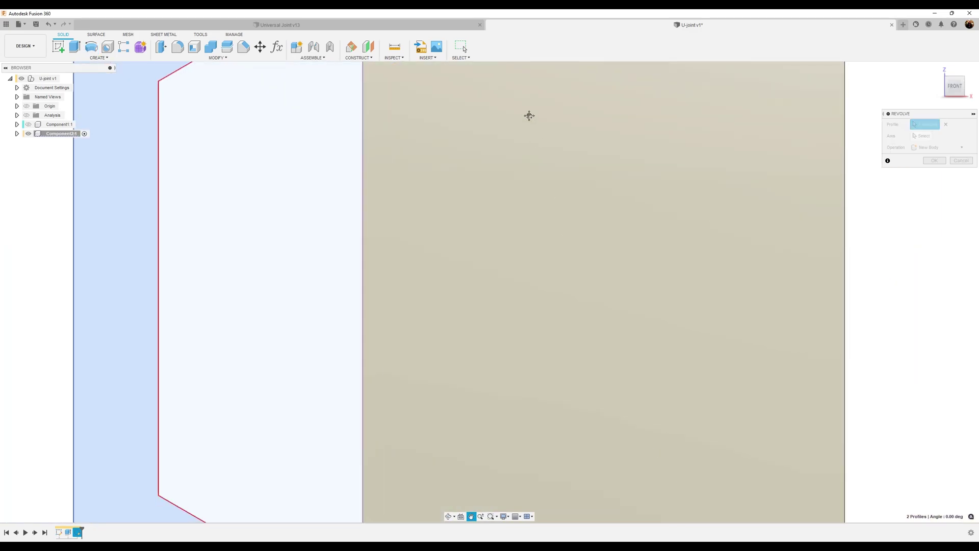
scroll(401, 470, up, 5)
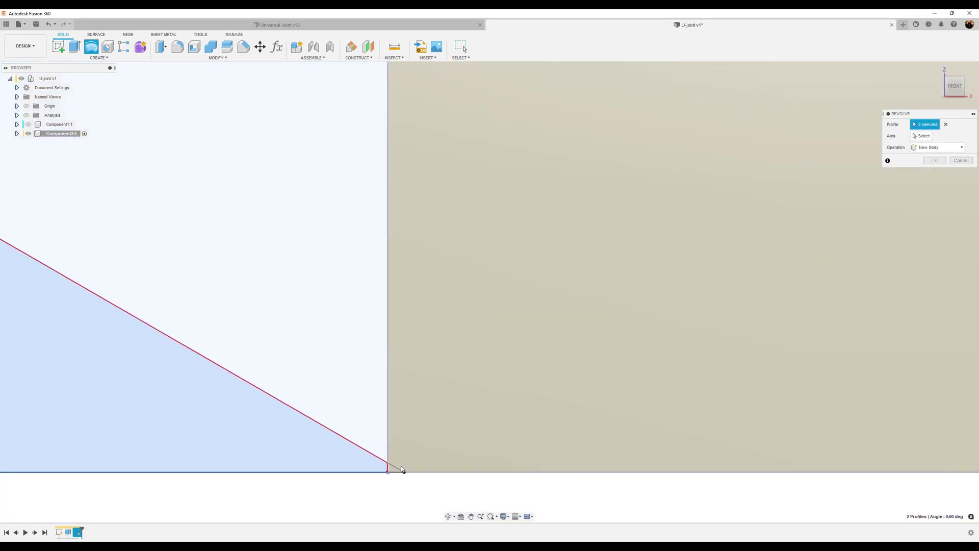
click(393, 468)
scroll(855, 250, down, 3)
mouse_move(918, 181)
middle_down()
mouse_move(592, 273)
mouse_move(640, 322)
middle_up()
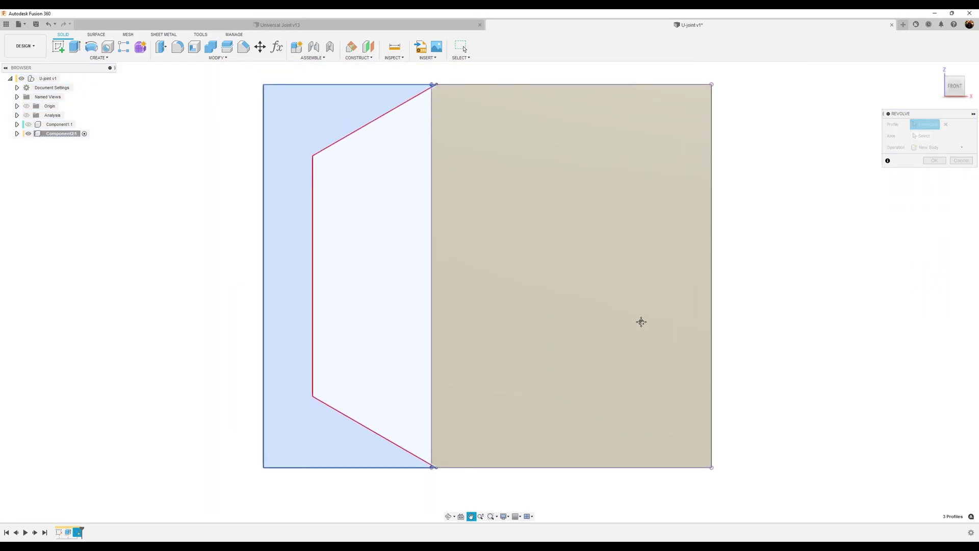
Use the vertical sketch line as the axis and confirm the 360° revolve cut.
click(923, 137)
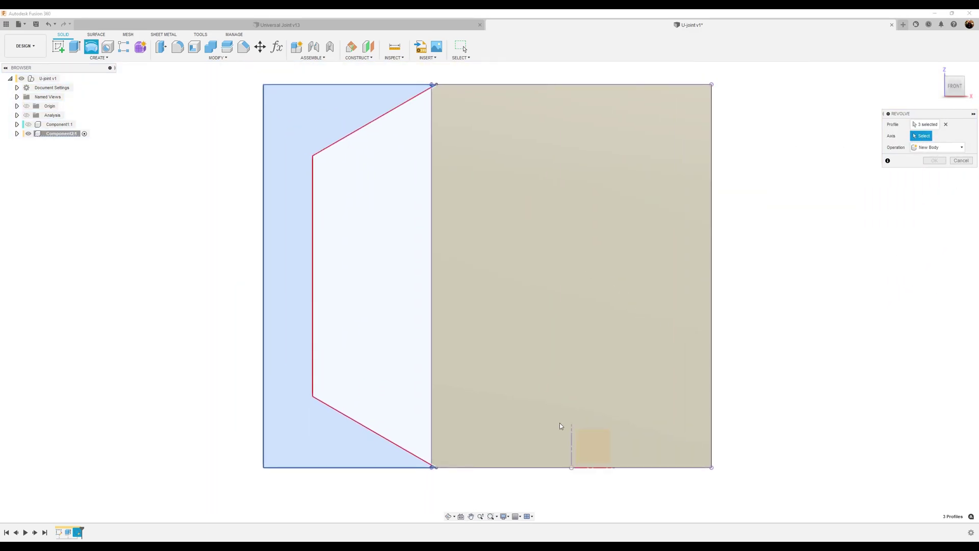
click(571, 434)
scroll(747, 338, down, 5)
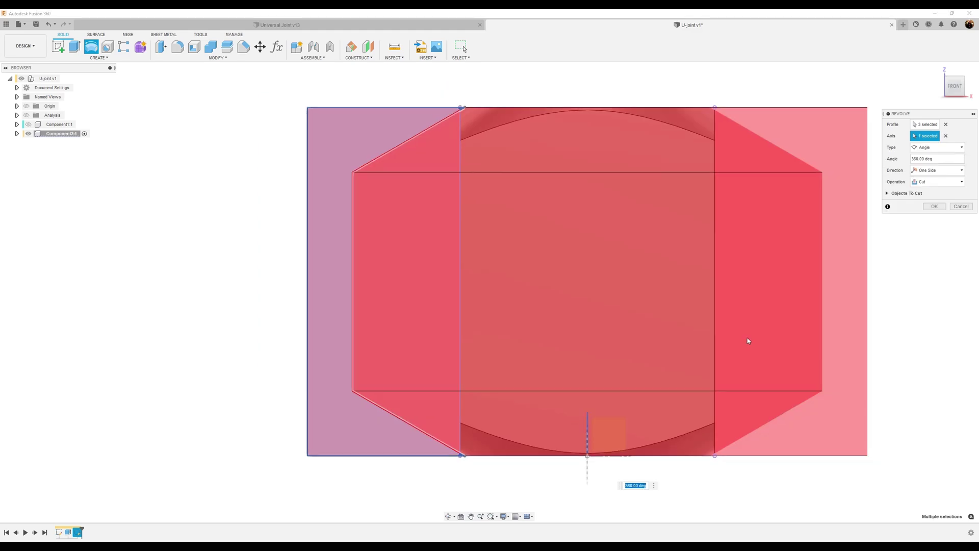
middle_drag(865, 285, 697, 301)
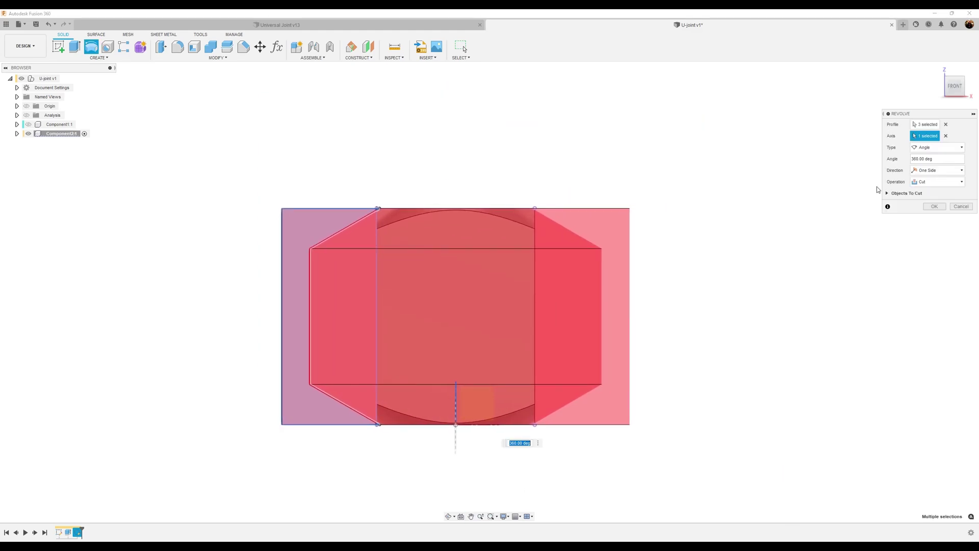
click(935, 206)
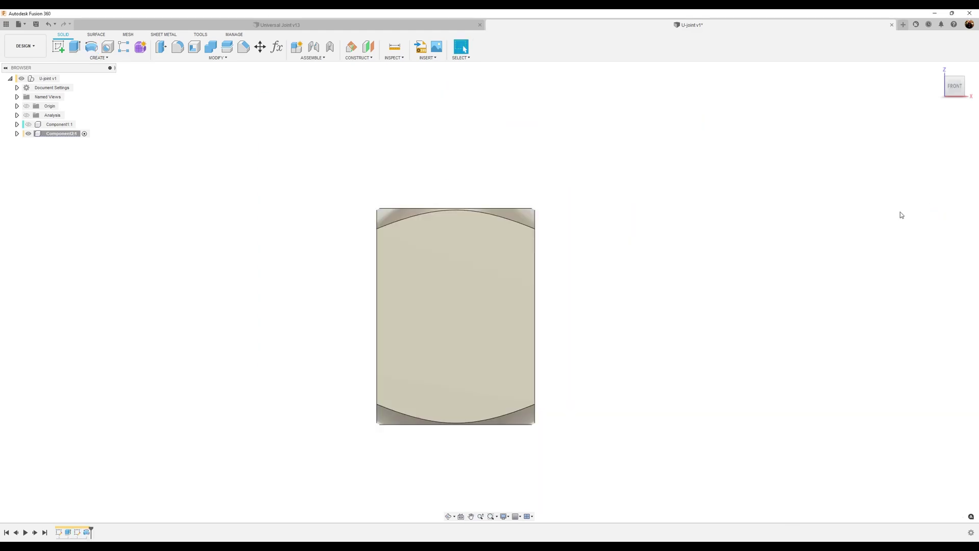
Return to the front view and start a new sketch on the XZ plane.
shift+middle_drag(722, 253, 747, 209)
click(949, 102)
click(953, 89)
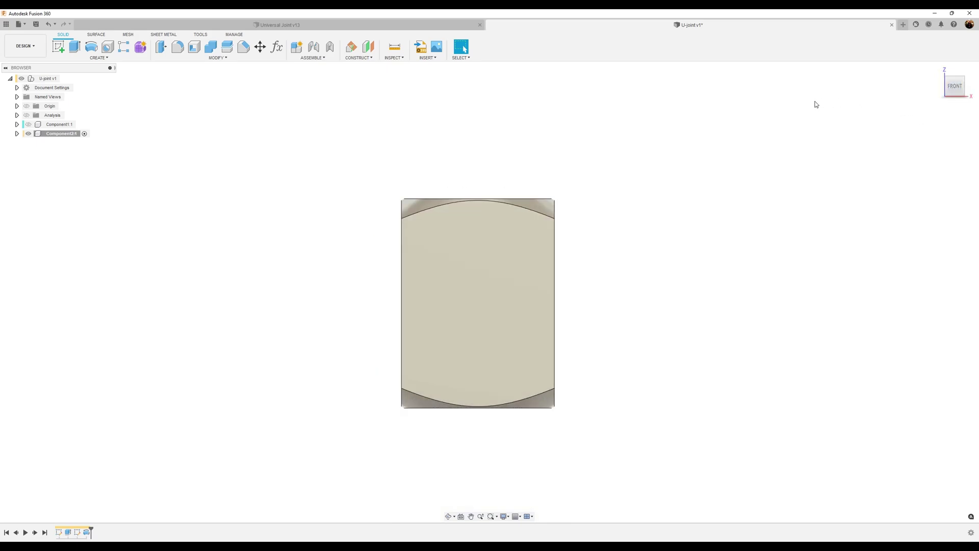
click(59, 47)
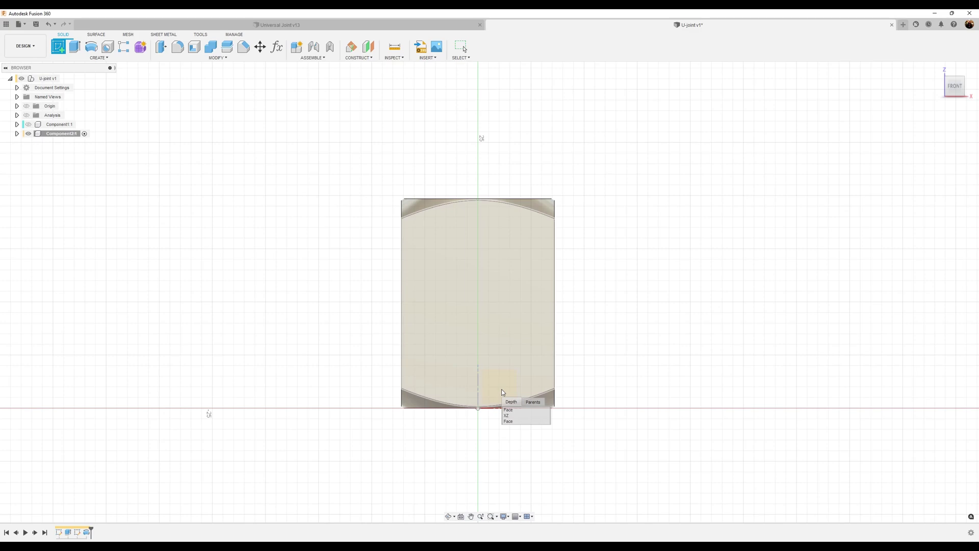
click(511, 416)
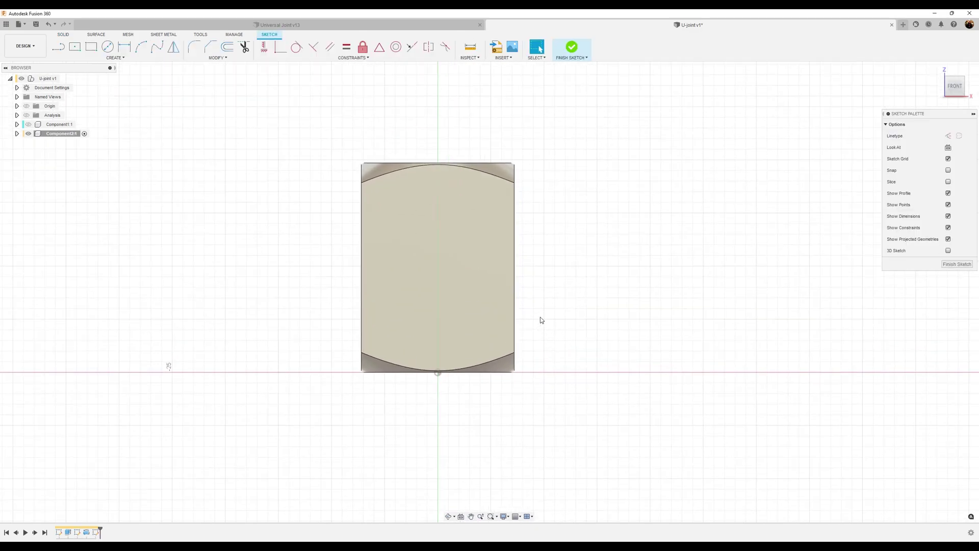
Draw a 4.75 mm diameter circle near the middle of the block face.
click(108, 46)
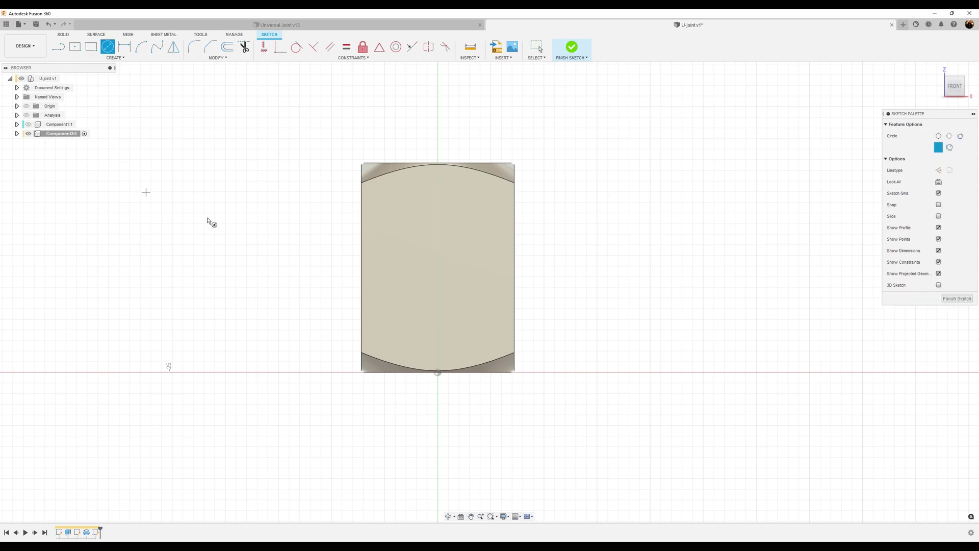
click(445, 262)
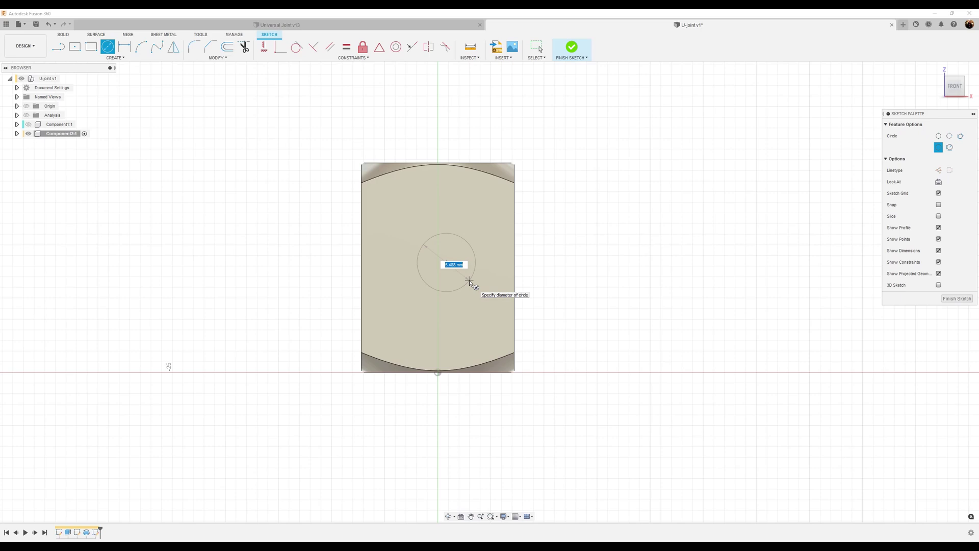
text(4.7)
key(Escape)
key(Escape)
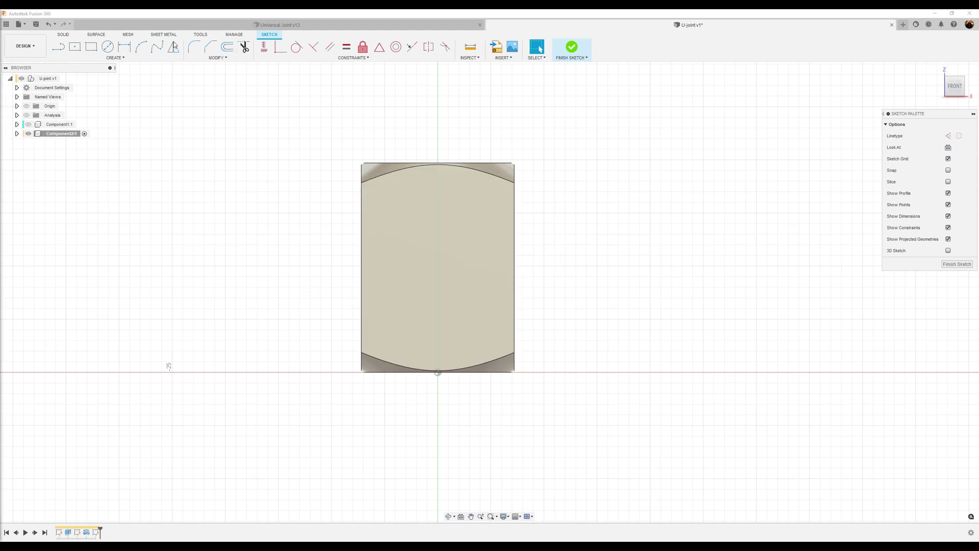
click(107, 47)
click(448, 264)
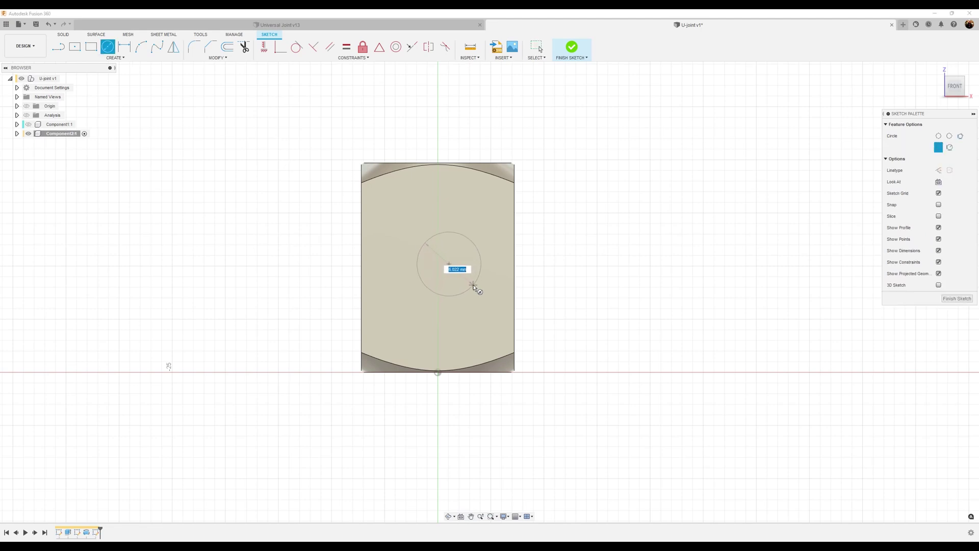
text(4.75)
key(Tab)
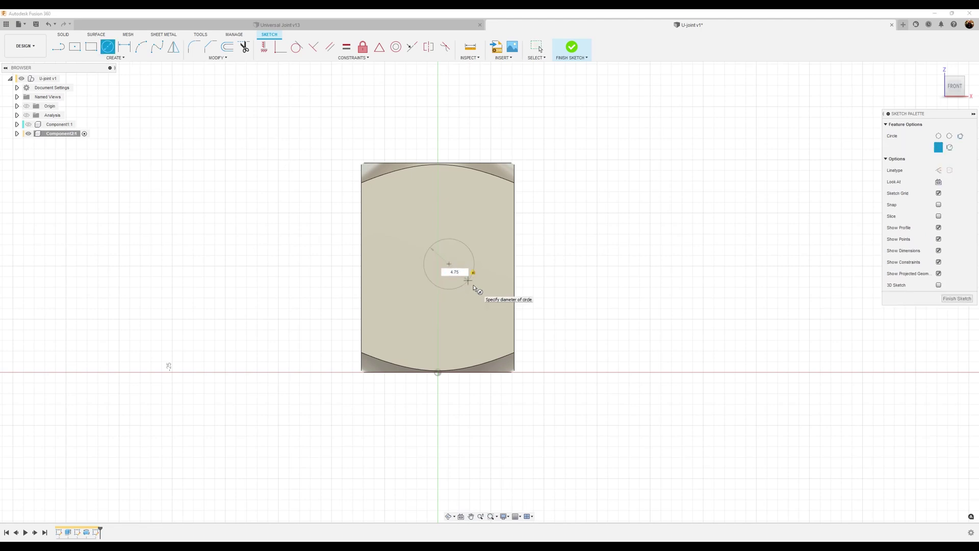
key(Return)
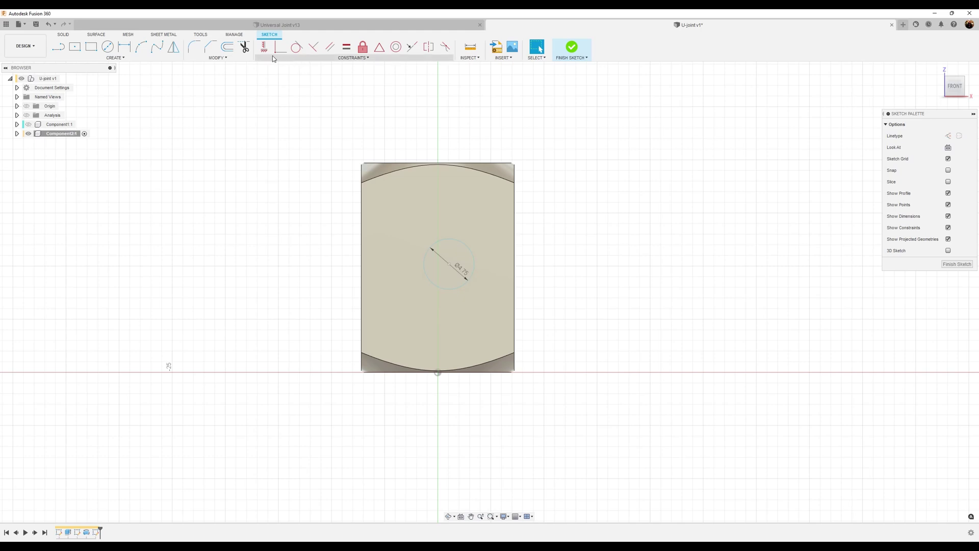
Align the circle centre with the bottom midpoint, dimension it 6.7 mm up, and finish.
click(264, 47)
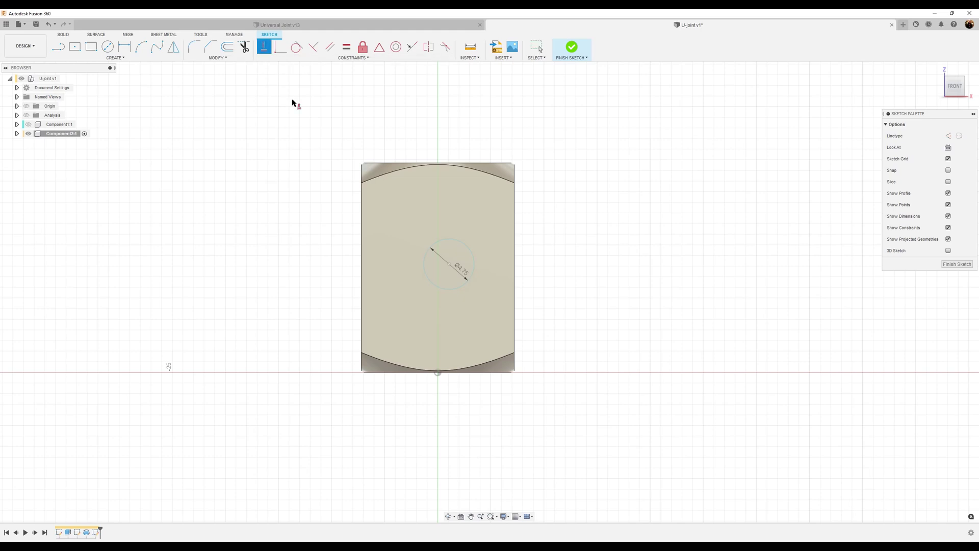
click(449, 264)
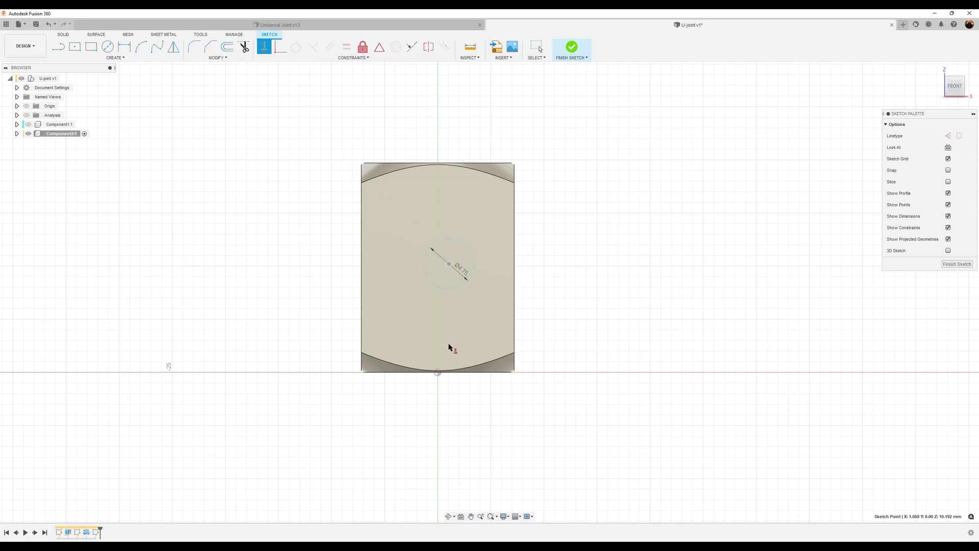
click(438, 373)
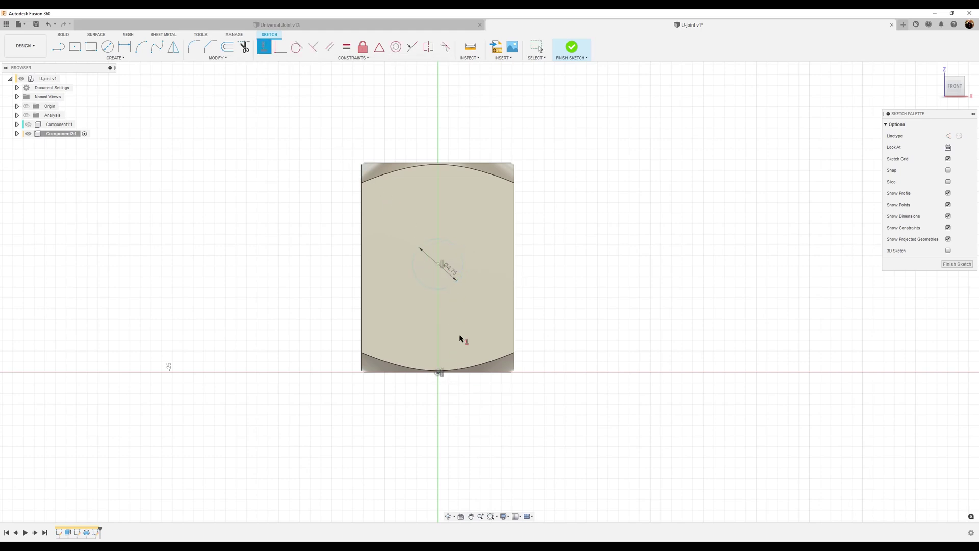
click(124, 47)
click(482, 372)
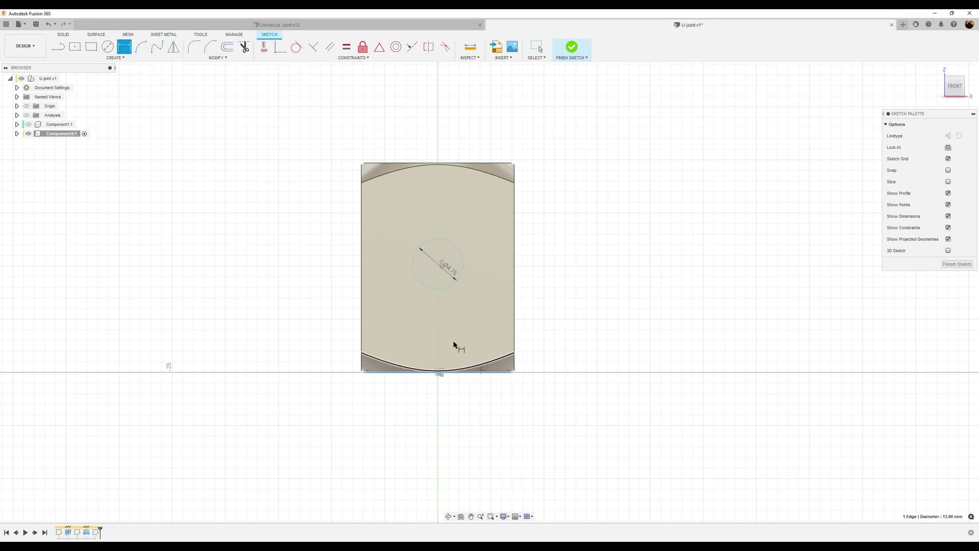
click(438, 265)
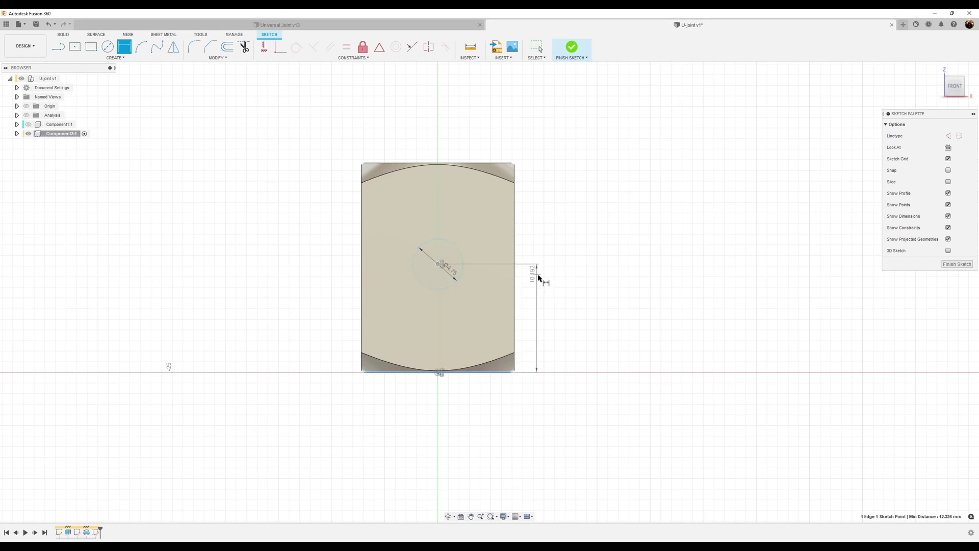
click(546, 301)
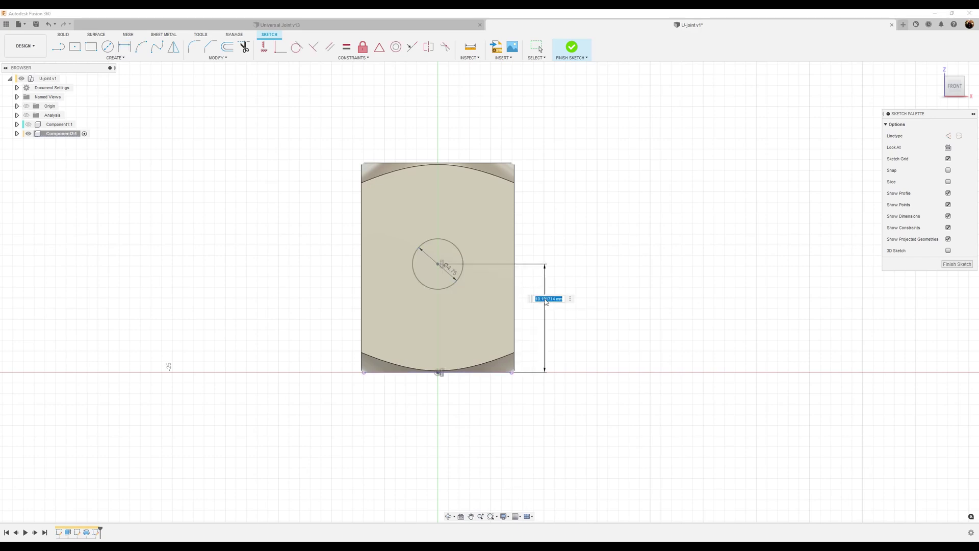
text(6.7)
key(Return)
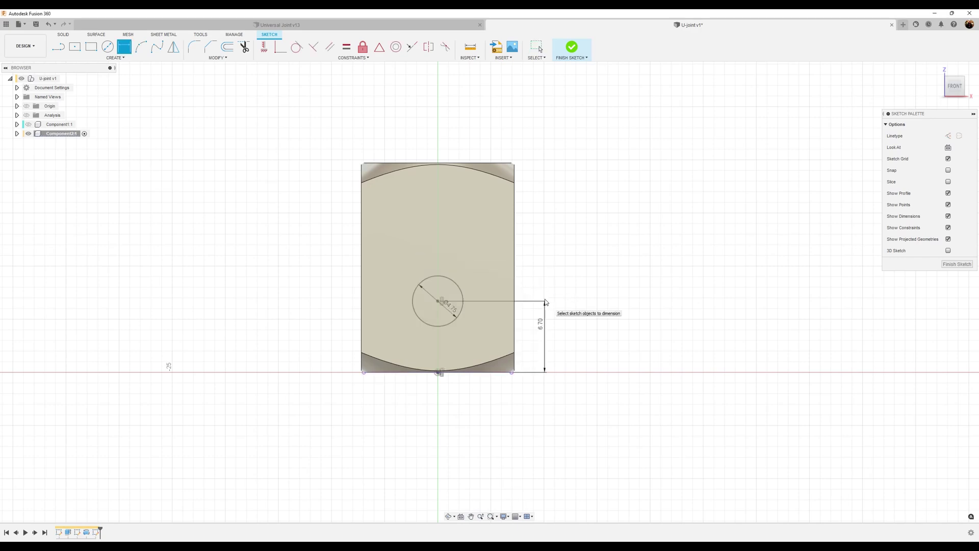
click(956, 264)
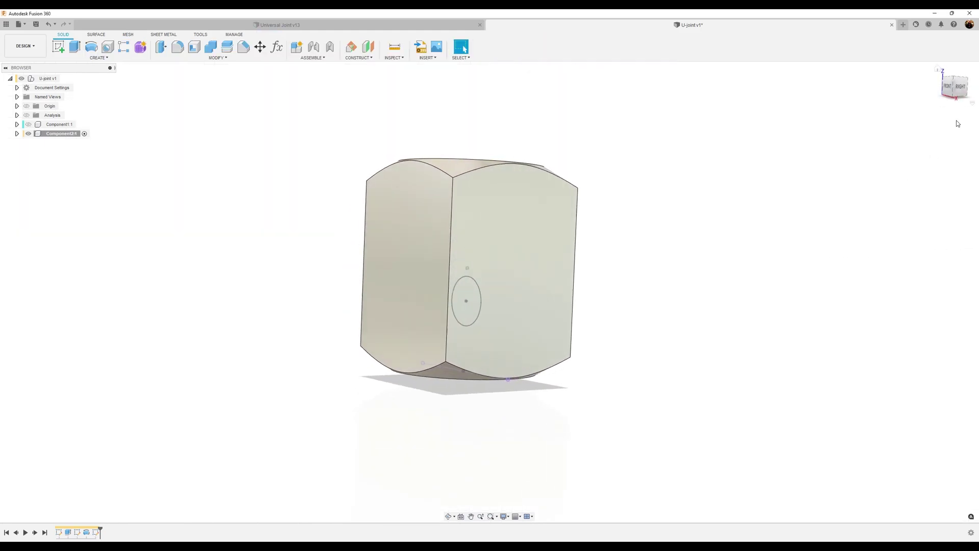
click(956, 86)
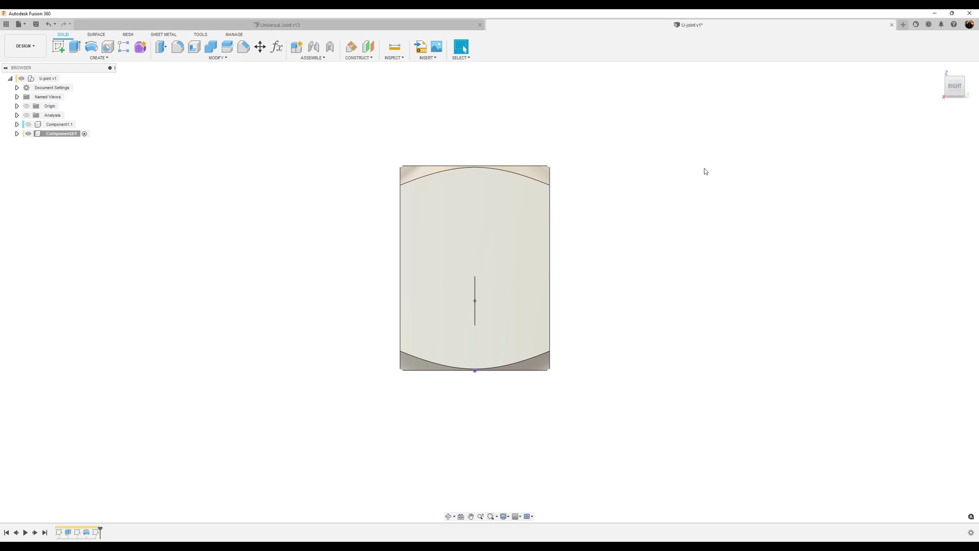
key(F6)
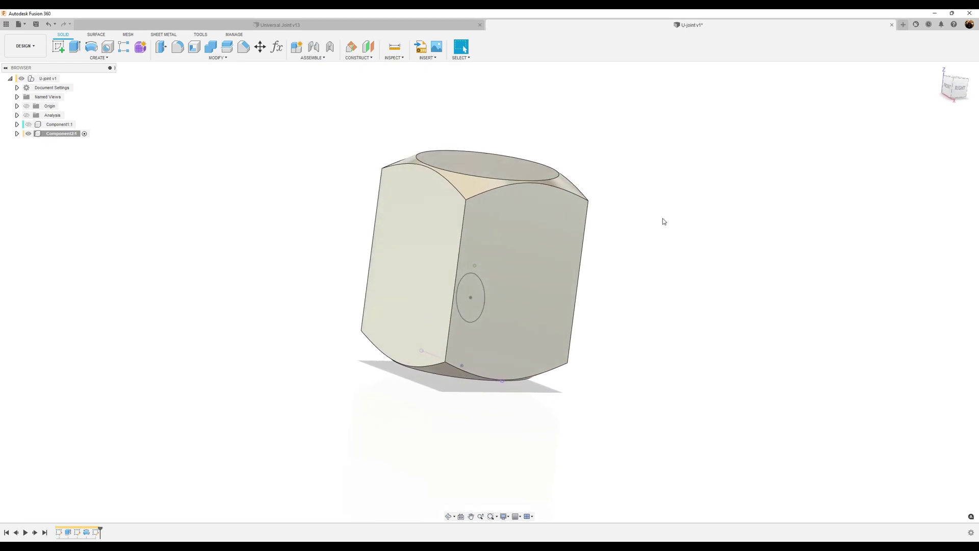
Extrude the Ø4.75 circle 24 mm symmetrically as whole length, joined to the block.
click(76, 46)
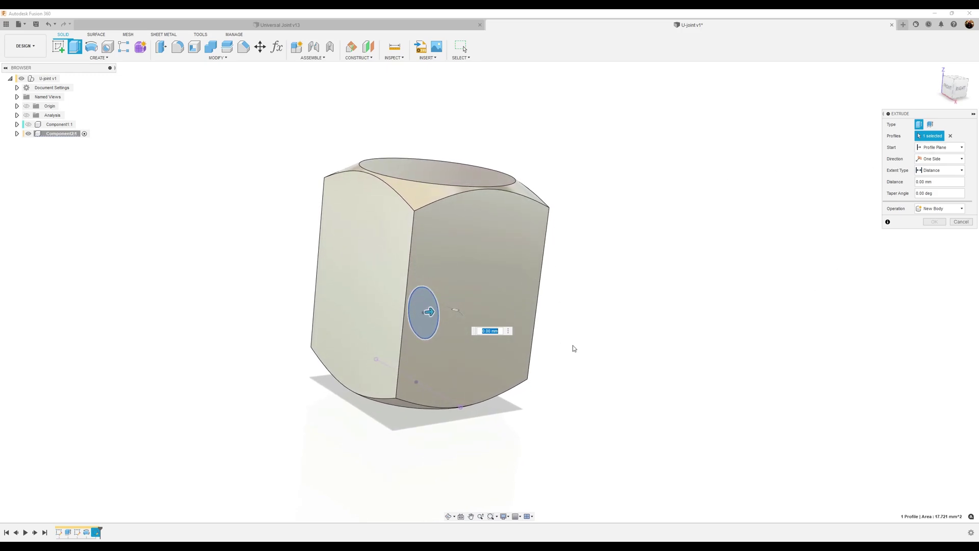
text(24)
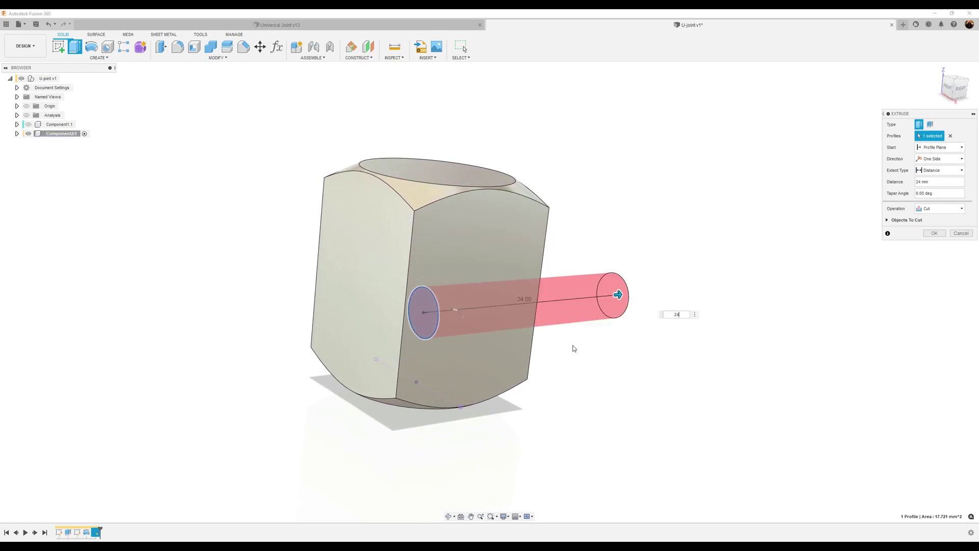
click(936, 209)
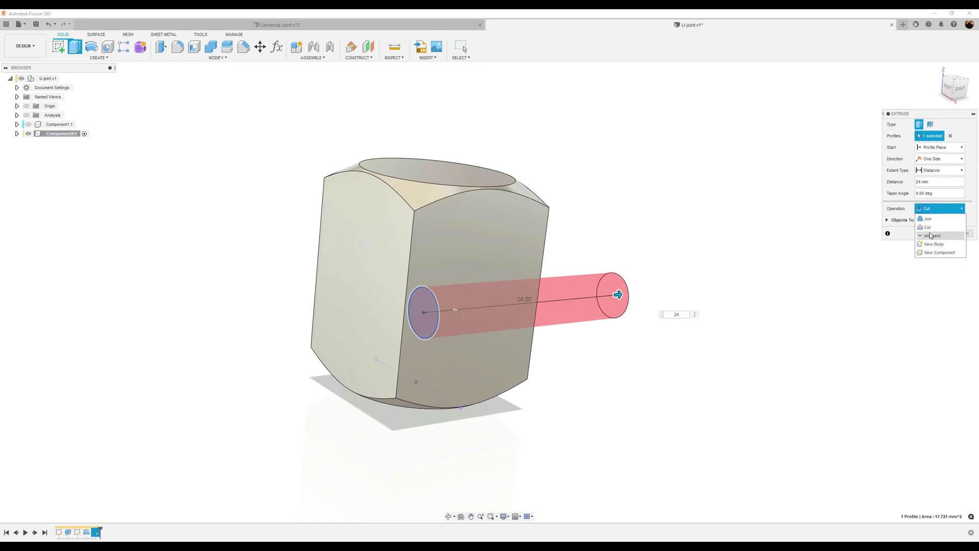
click(934, 223)
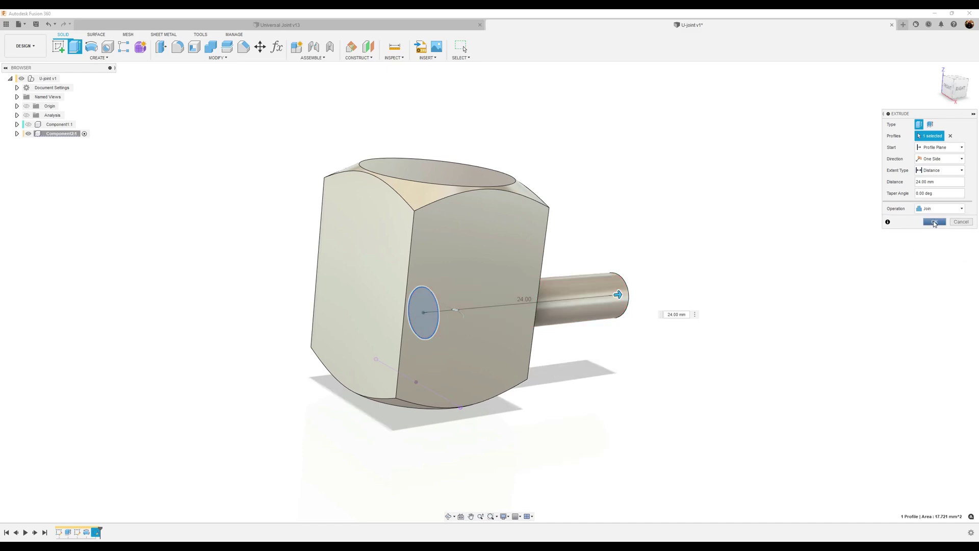
click(930, 159)
click(932, 187)
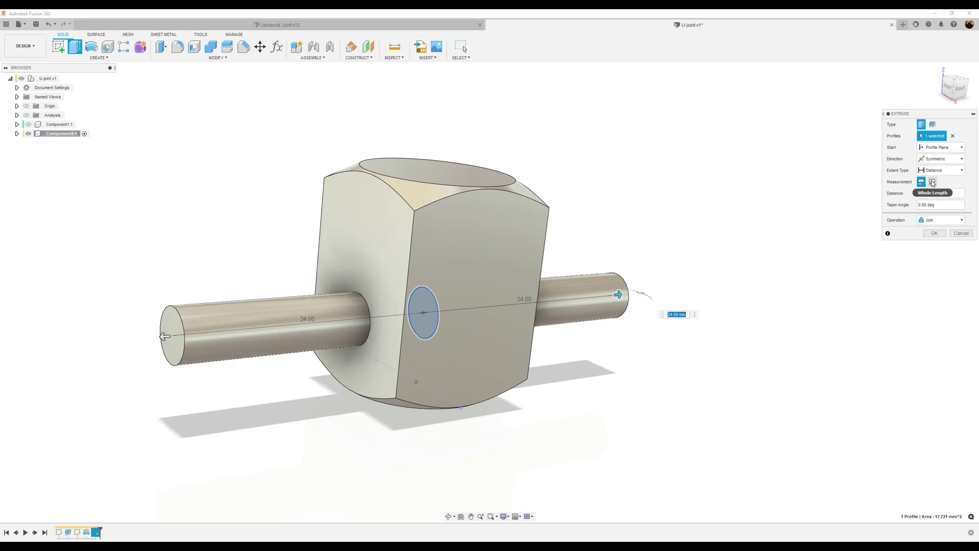
click(932, 182)
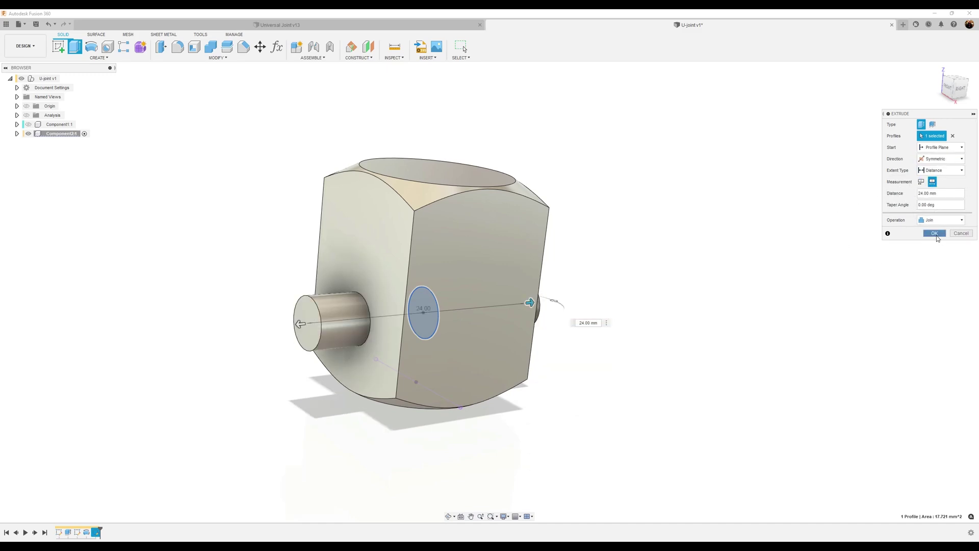
click(934, 233)
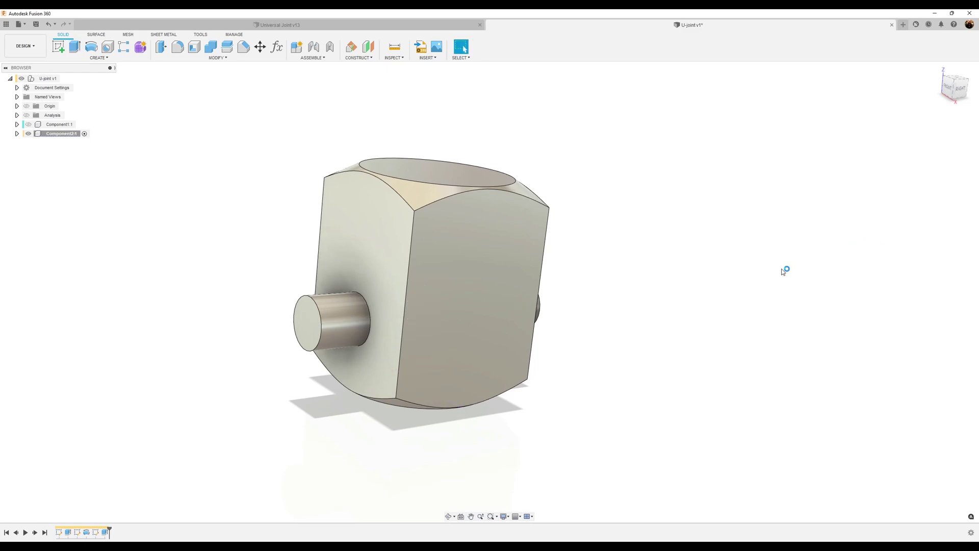
From the right view, start a new sketch on the YZ plane through the block's side.
click(959, 87)
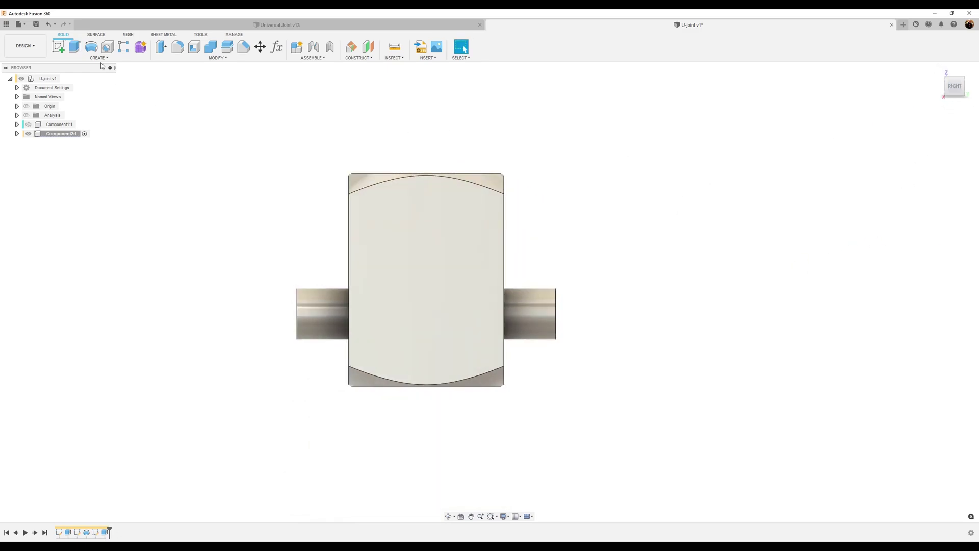
click(58, 46)
click(449, 320)
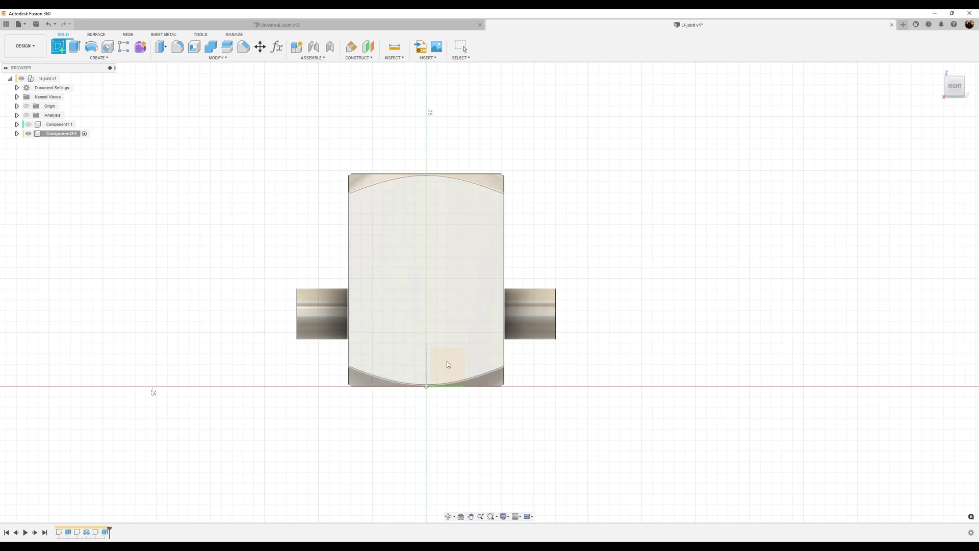
drag(447, 364, 453, 390)
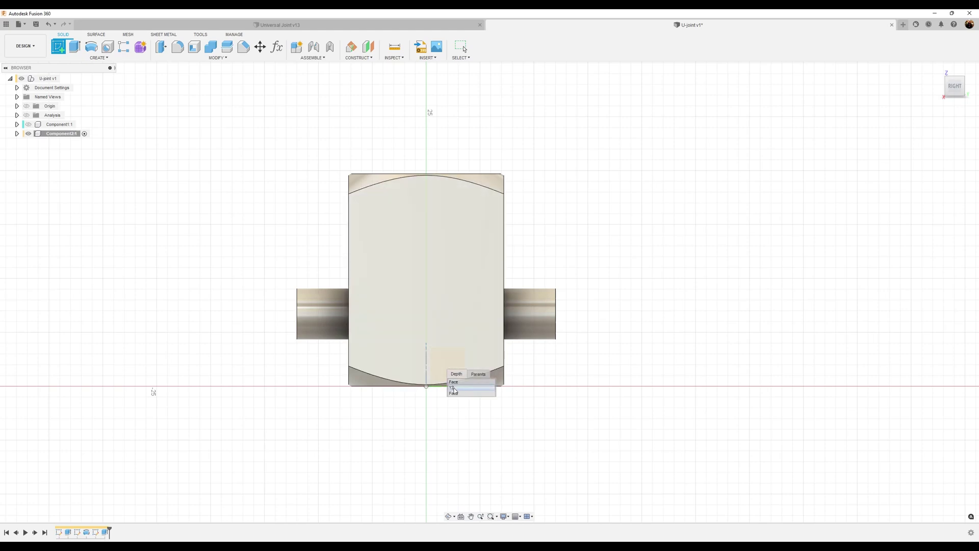
click(453, 389)
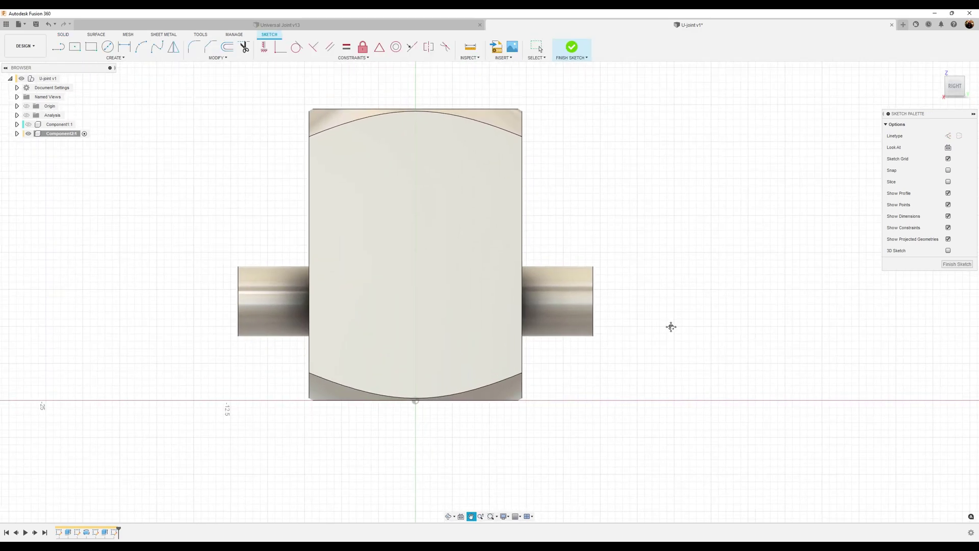
Draw a Ø4.75 circle on the face and align its centre vertically with the origin.
click(107, 49)
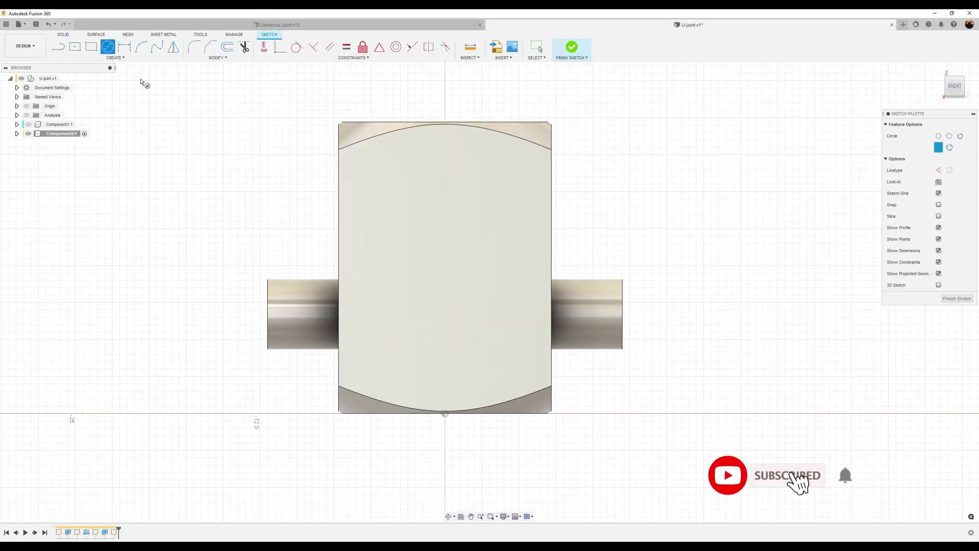
click(457, 246)
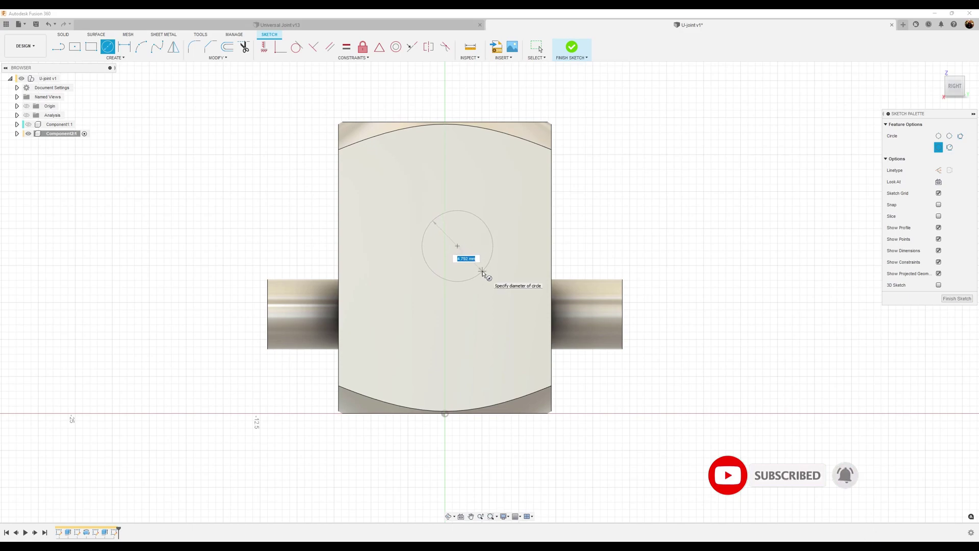
text(4.75)
key(Return)
key(Escape)
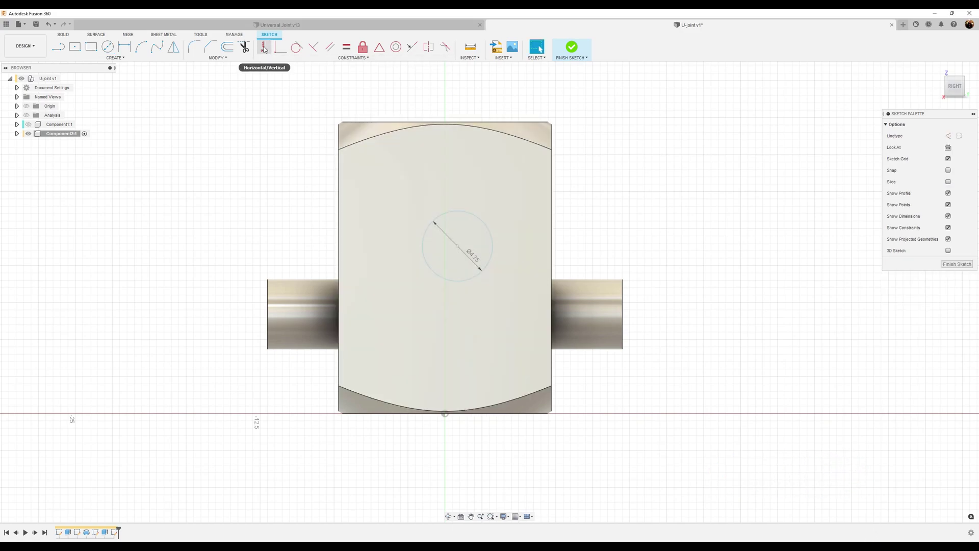
click(264, 49)
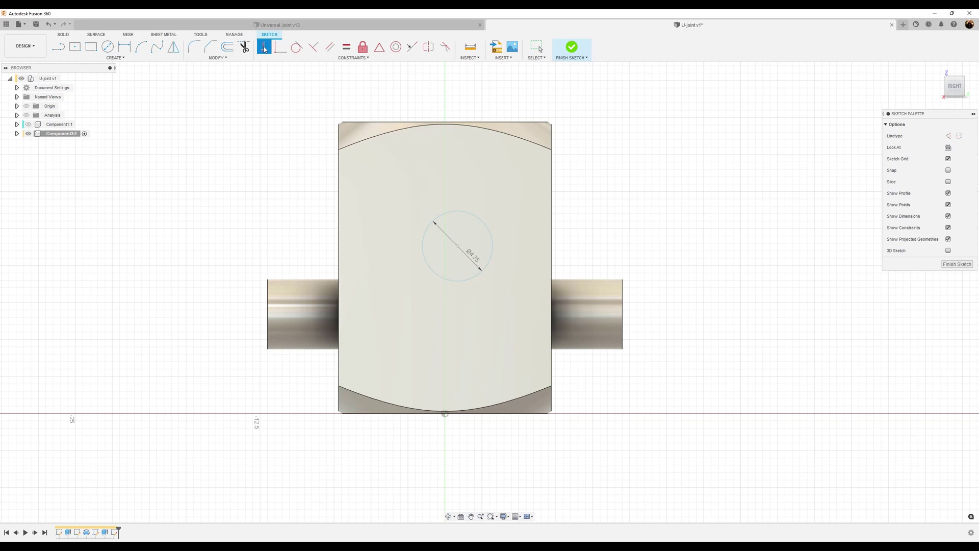
click(457, 247)
click(446, 412)
Dimension the circle centre 6.70 mm below the block's top edge.
click(124, 46)
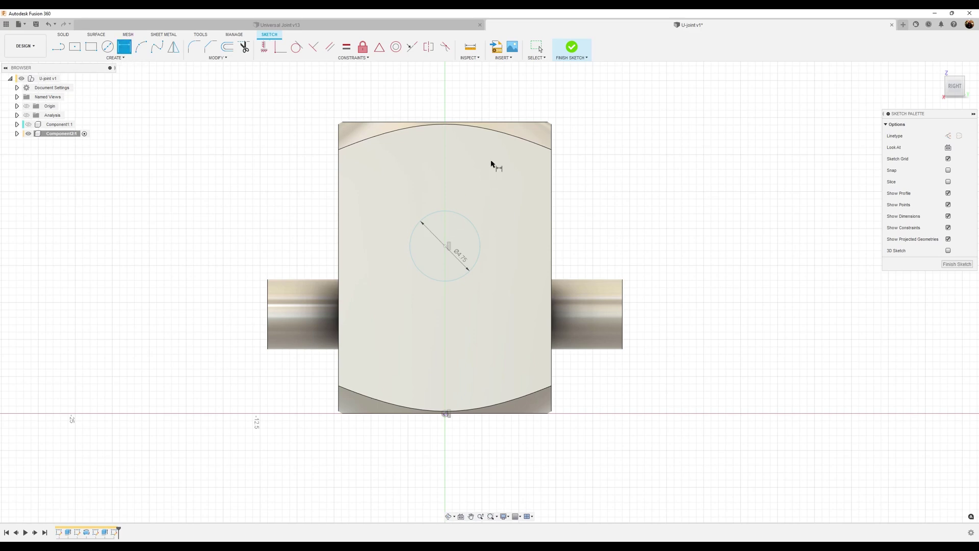
click(493, 122)
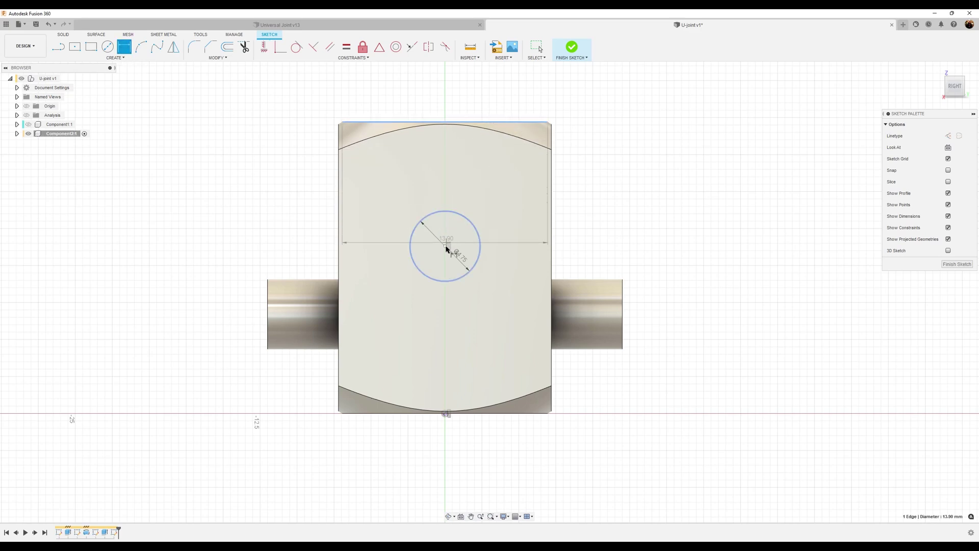
click(445, 246)
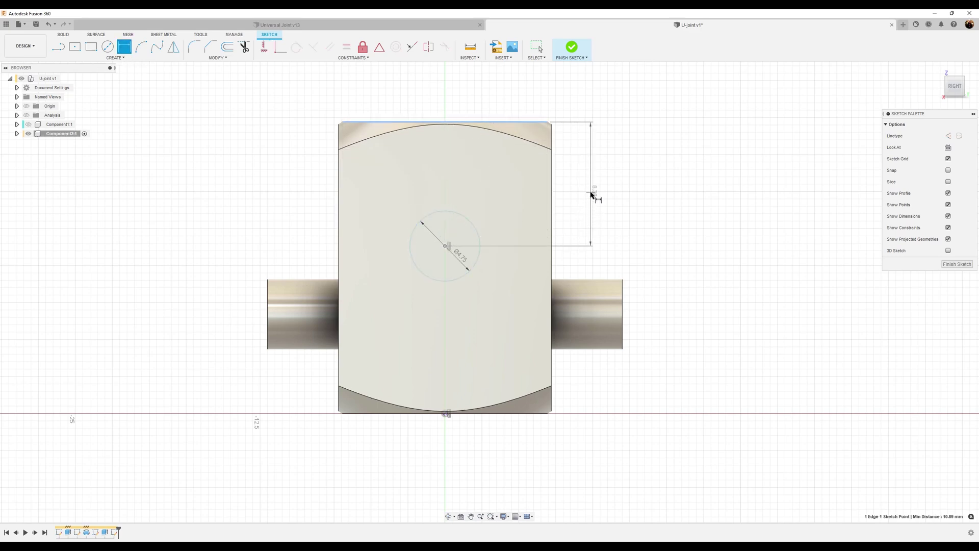
click(591, 194)
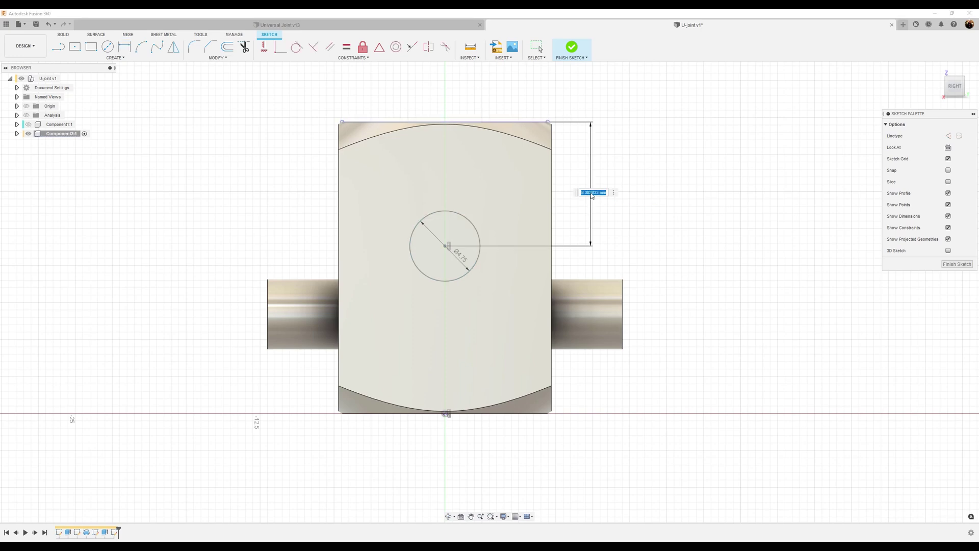
key(Return)
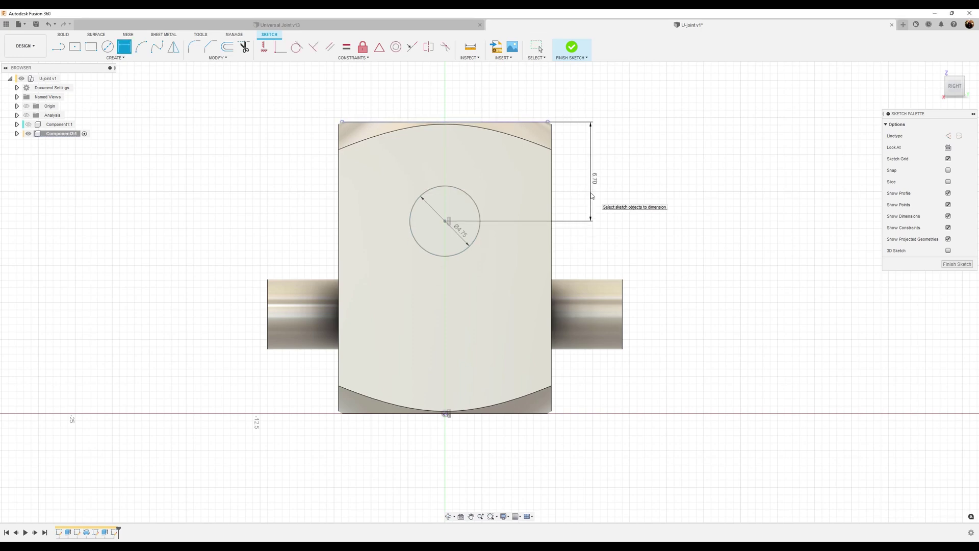
Finish the sketch and extrude the Ø4.75 circle symmetrically, whole length 24 mm, joined to the block.
click(957, 264)
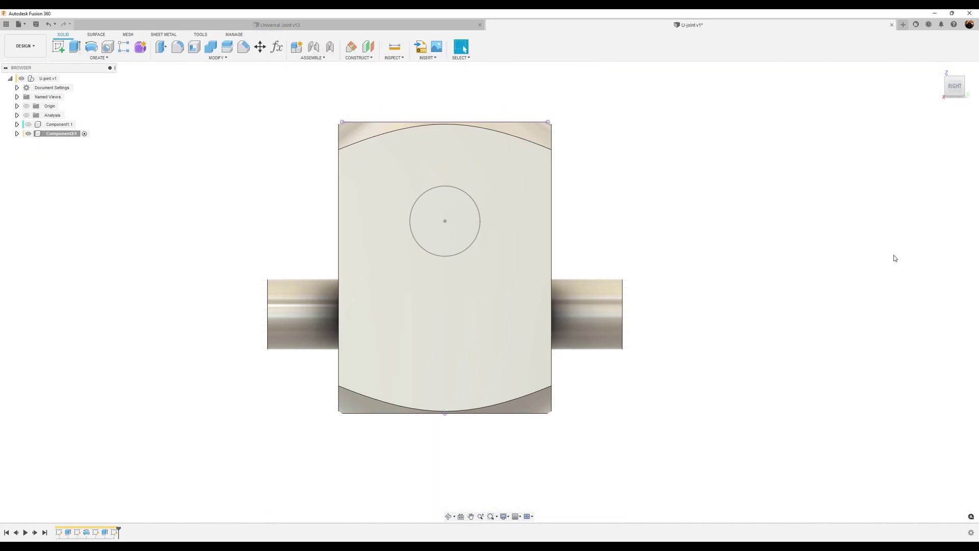
key(e)
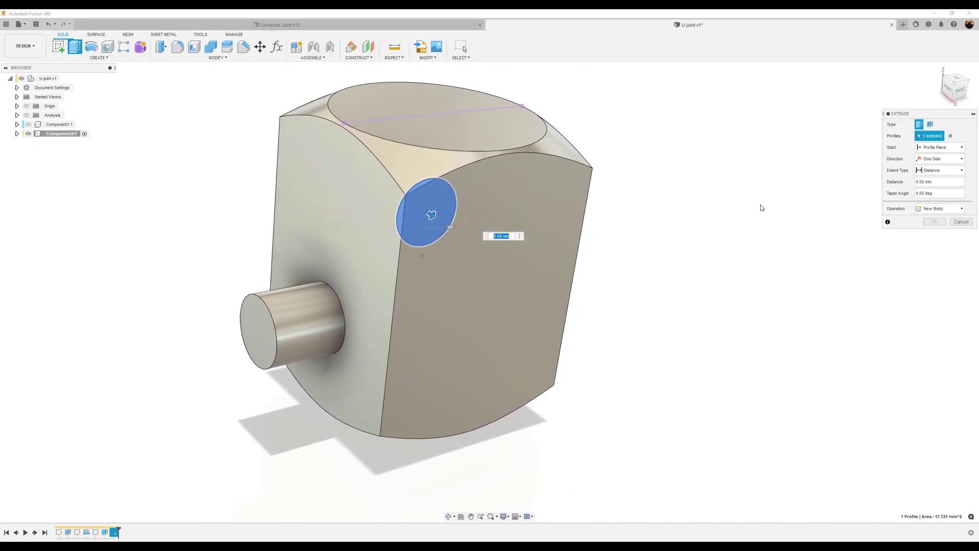
click(932, 171)
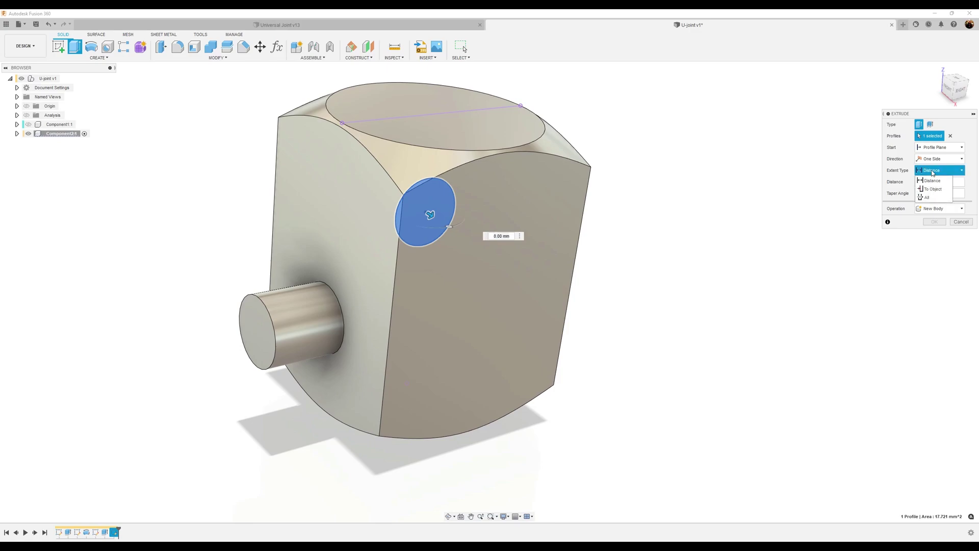
click(936, 158)
click(936, 188)
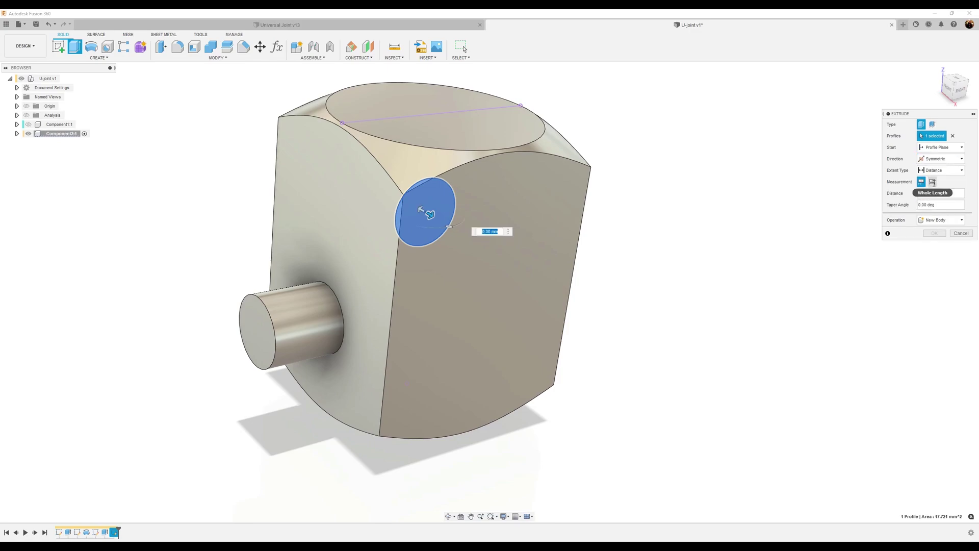
click(933, 182)
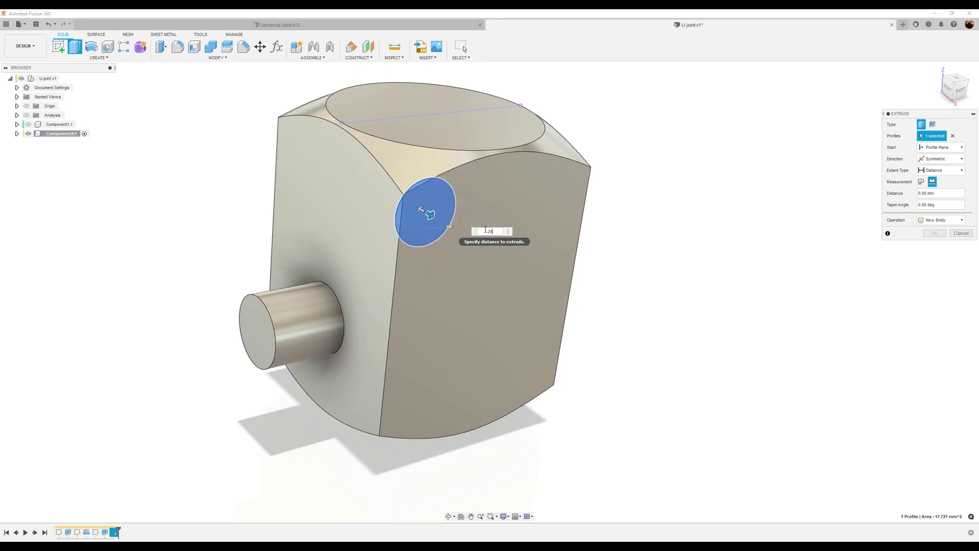
key(Return)
click(938, 220)
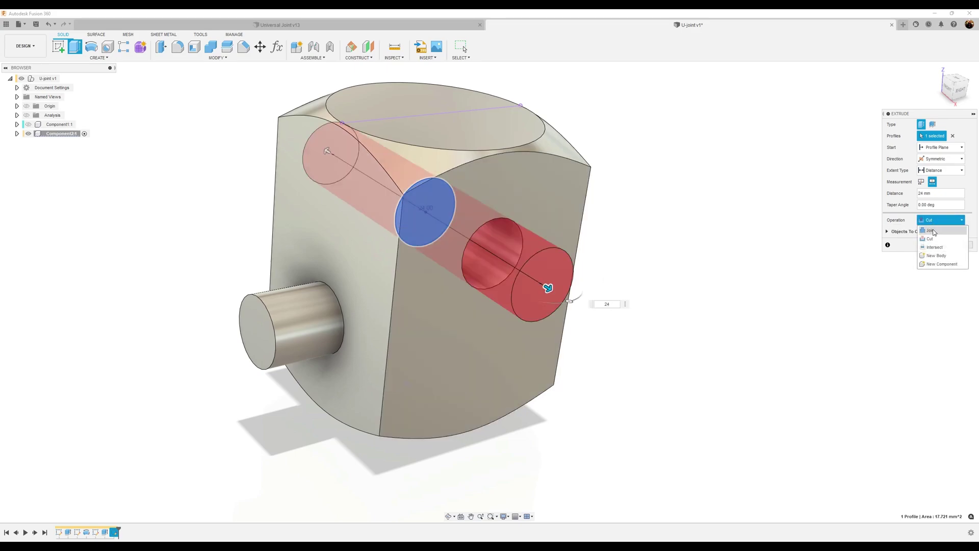
click(934, 231)
click(936, 233)
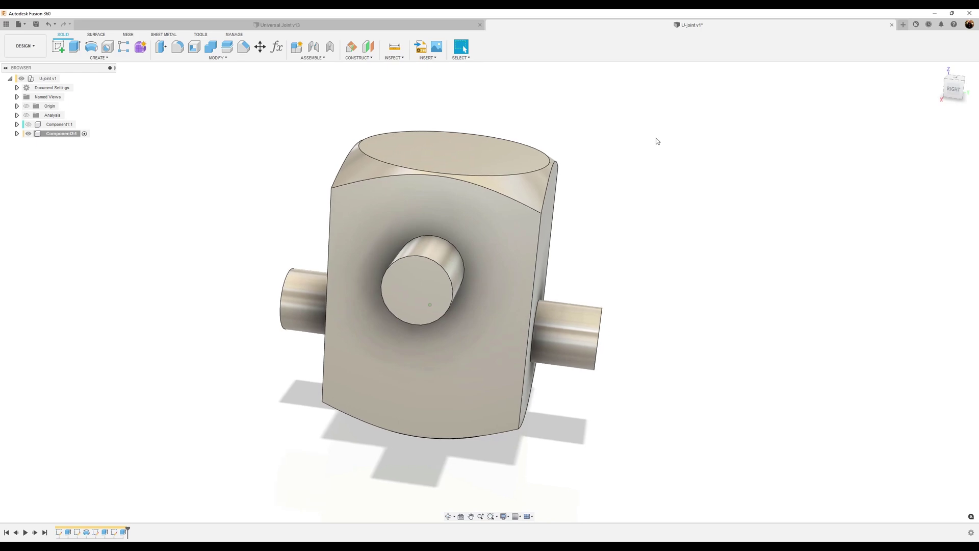
Fillet the block's four vertical edges with a 1.25 mm radius.
click(178, 48)
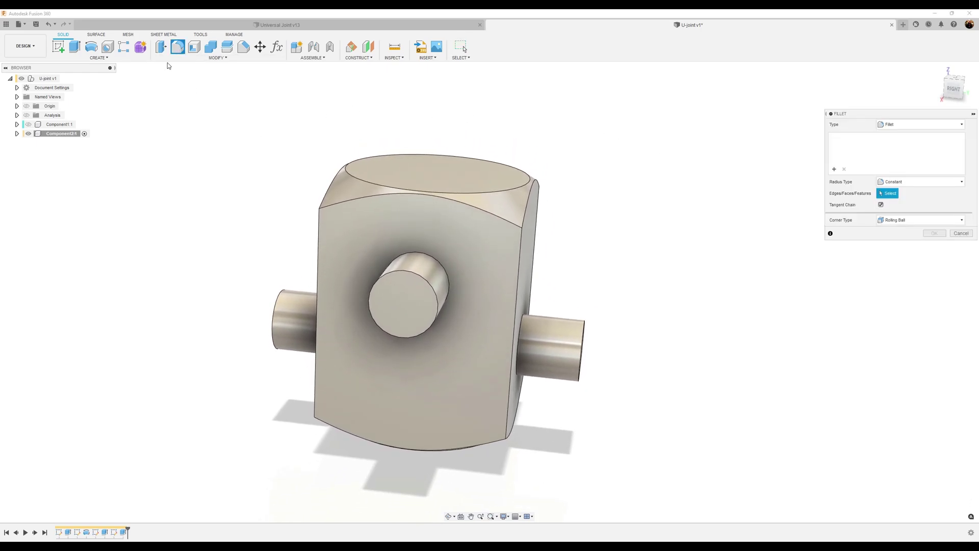
click(518, 282)
click(315, 269)
shift+middle_drag(315, 269, 731, 275)
click(642, 238)
click(713, 229)
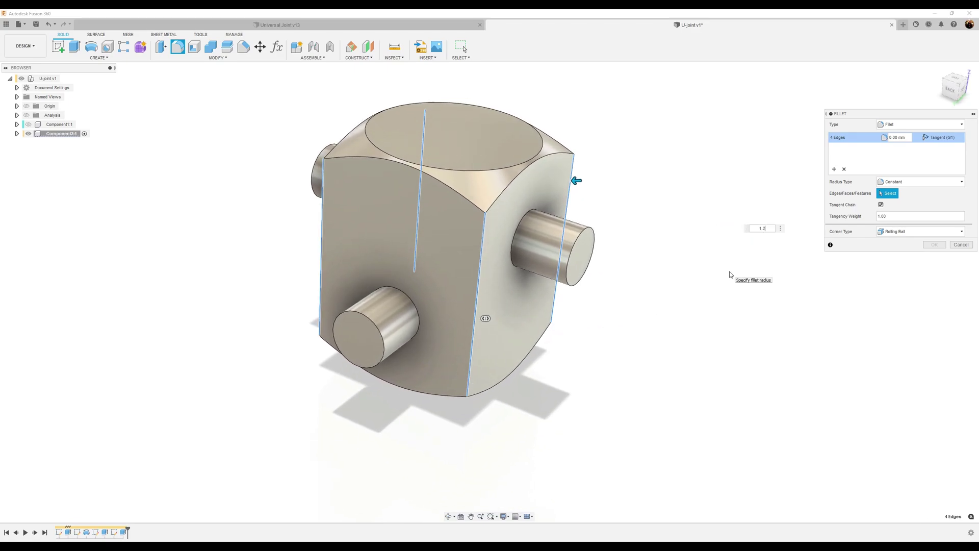
key(Return)
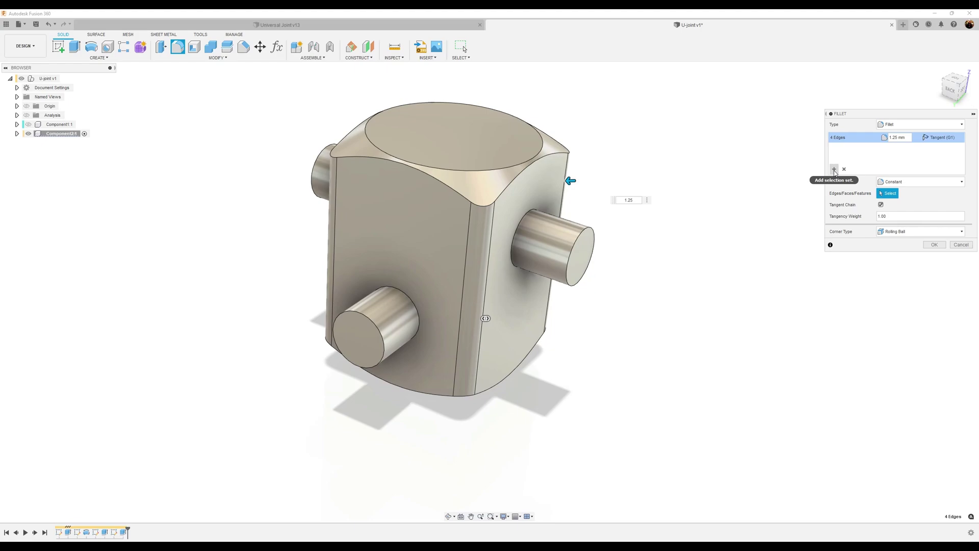
Start a second fillet set and add the top circular and arc rim edges.
click(834, 170)
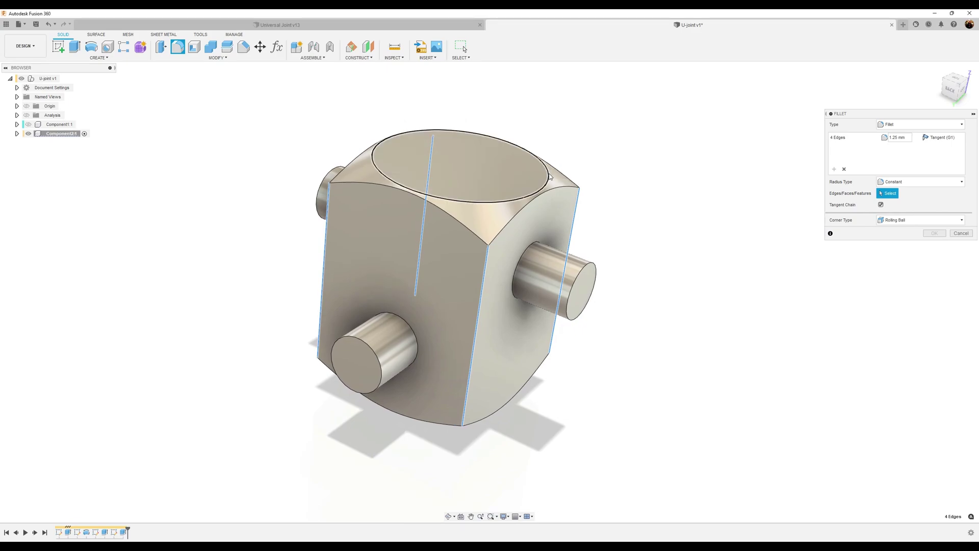
click(549, 176)
shift+middle_drag(570, 190, 569, 155)
click(570, 161)
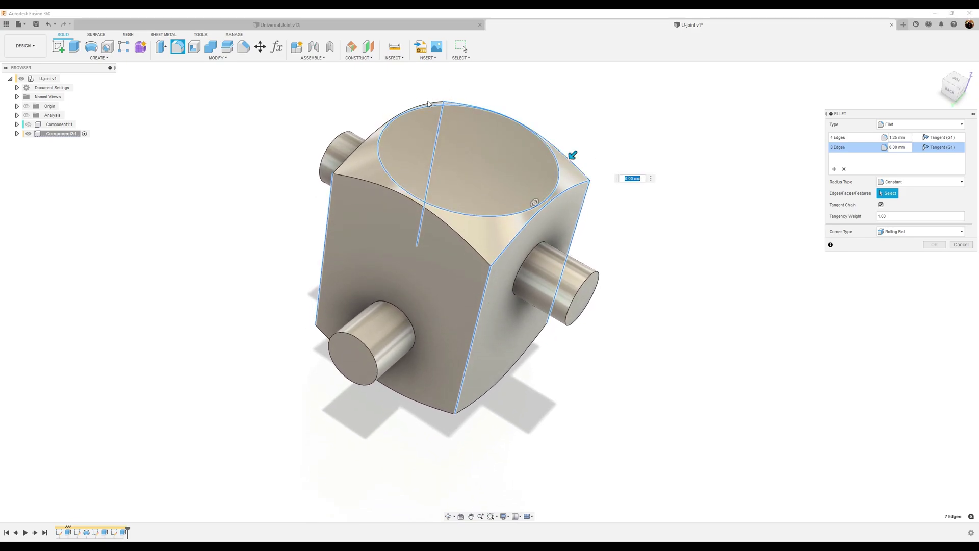
click(429, 104)
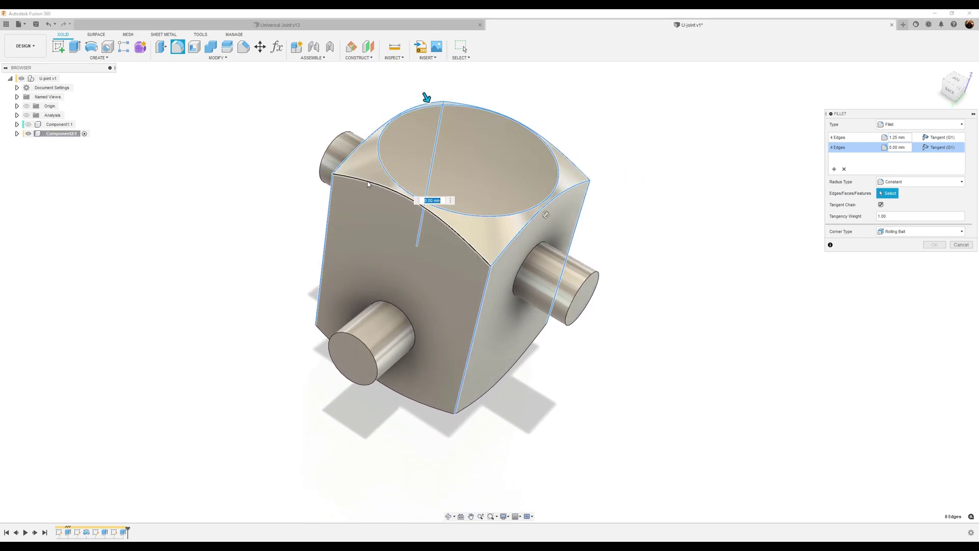
Add the pin end edges and remaining rim edges at 0.25 mm, then confirm both fillets.
shift+middle_drag(615, 349, 594, 311)
click(593, 310)
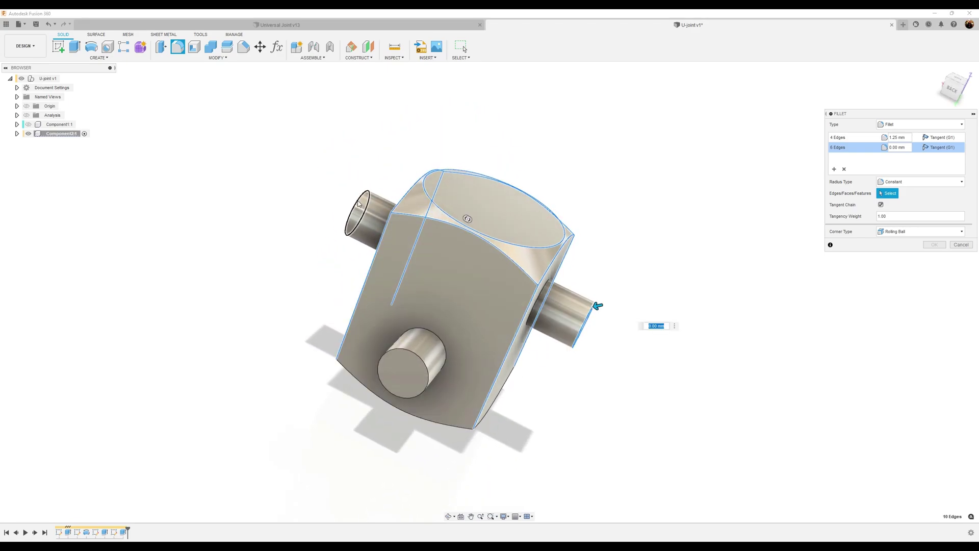
click(436, 382)
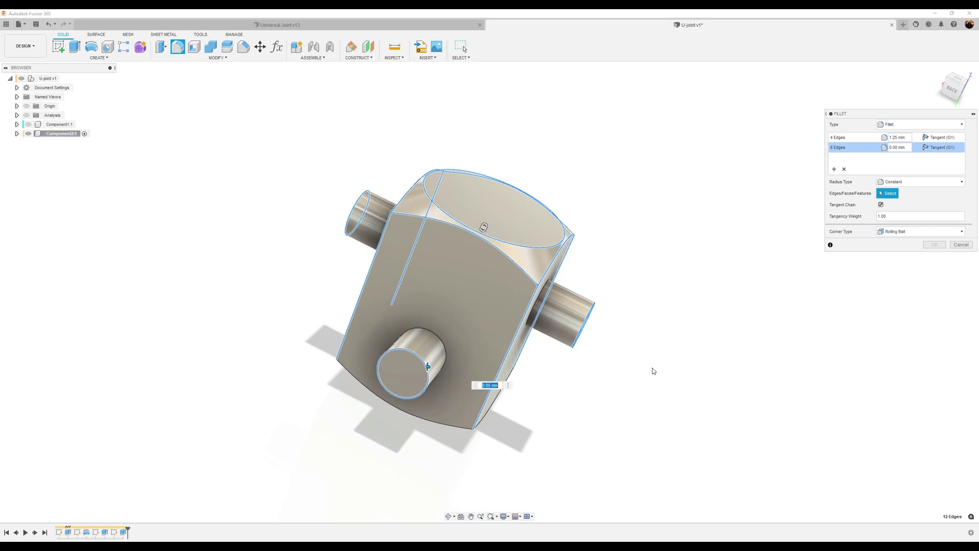
shift+middle_drag(651, 372, 558, 289)
click(555, 283)
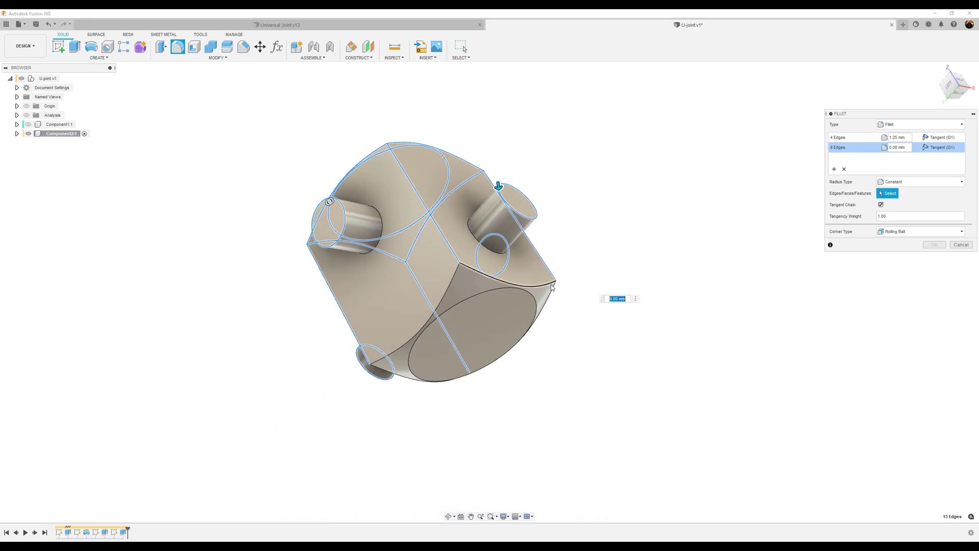
click(449, 282)
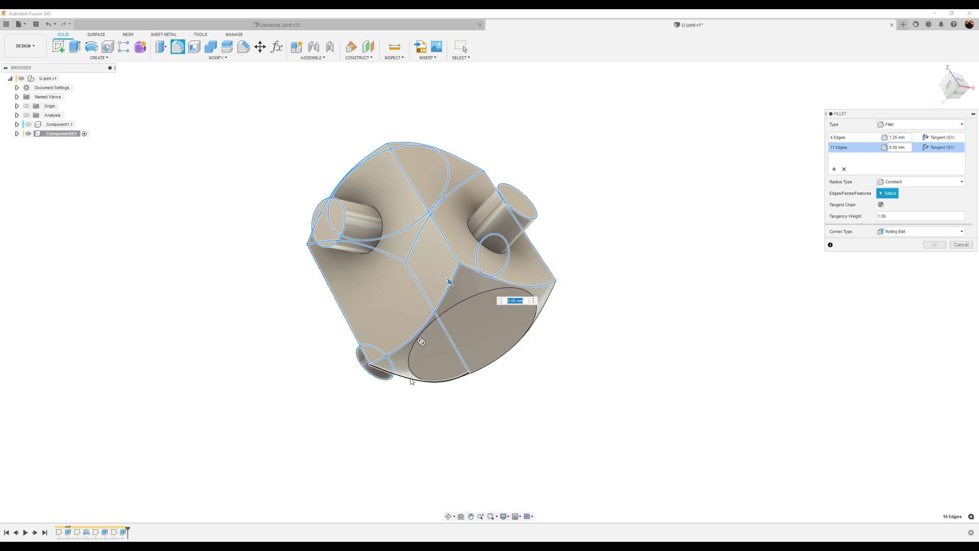
click(412, 381)
shift+middle_drag(526, 371, 520, 305)
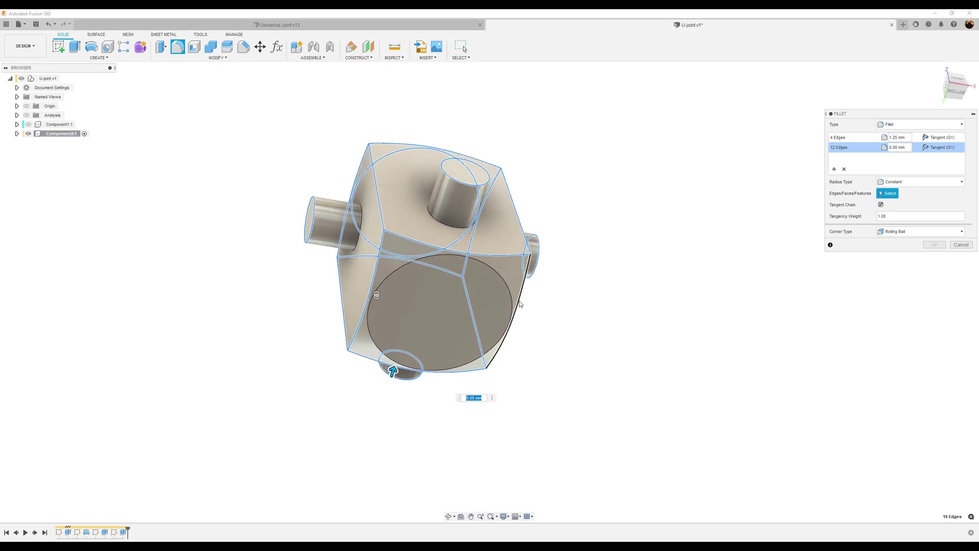
click(520, 305)
click(512, 287)
shift+middle_drag(586, 332, 873, 328)
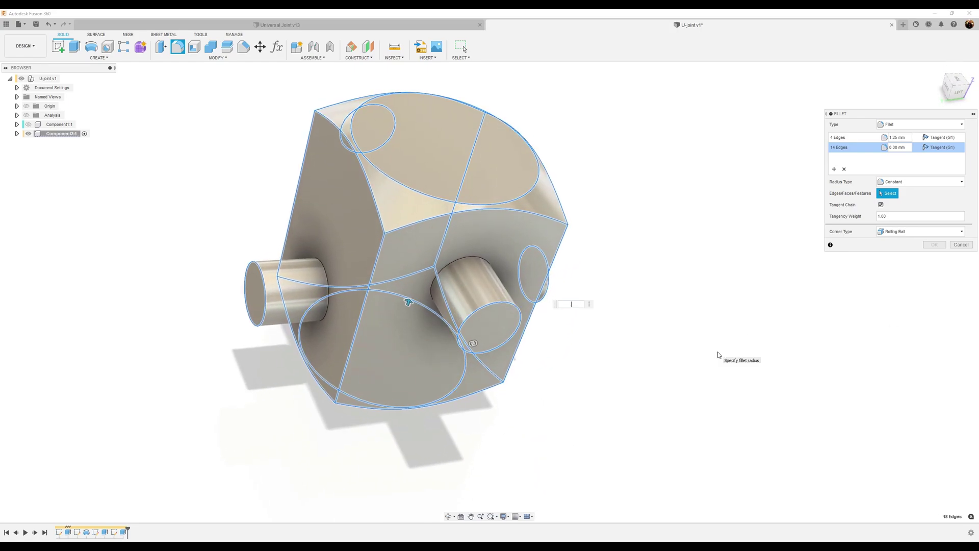
click(934, 244)
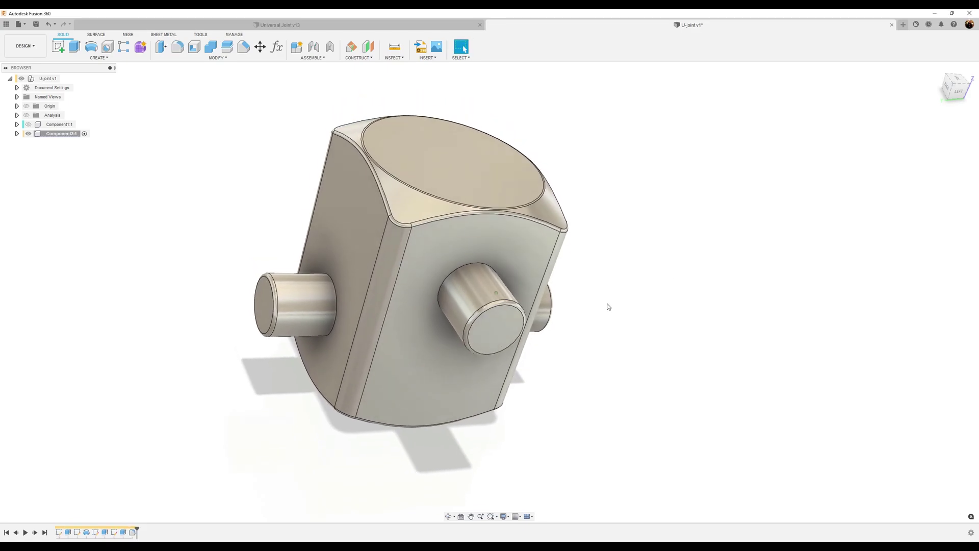
shift+middle_drag(607, 306, 701, 293)
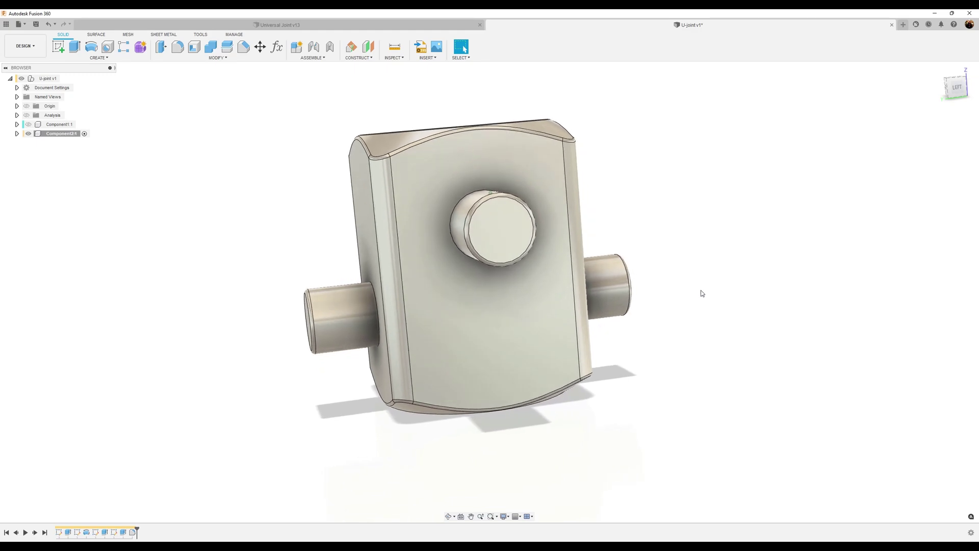